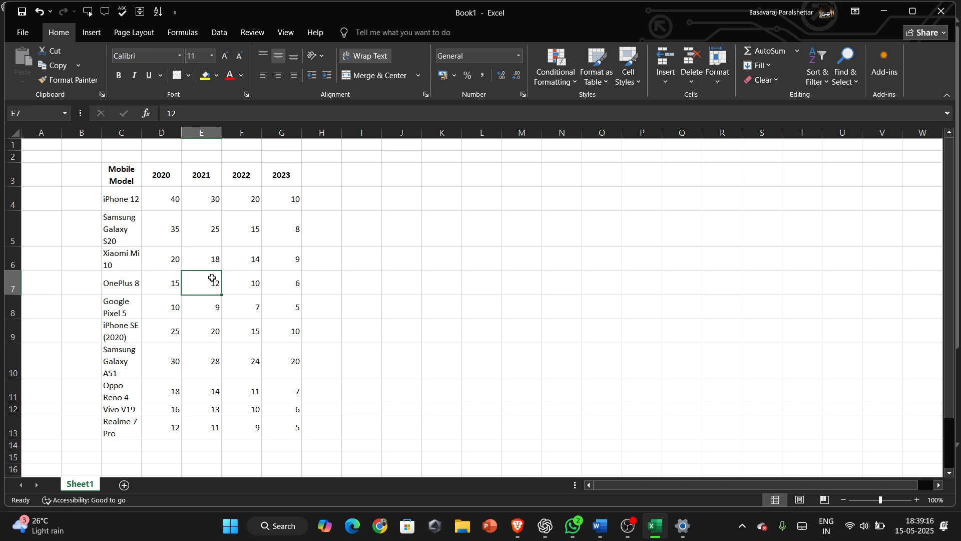
Select the yearly figures range D4:F7 in the mobile model table.
left_click(176, 203)
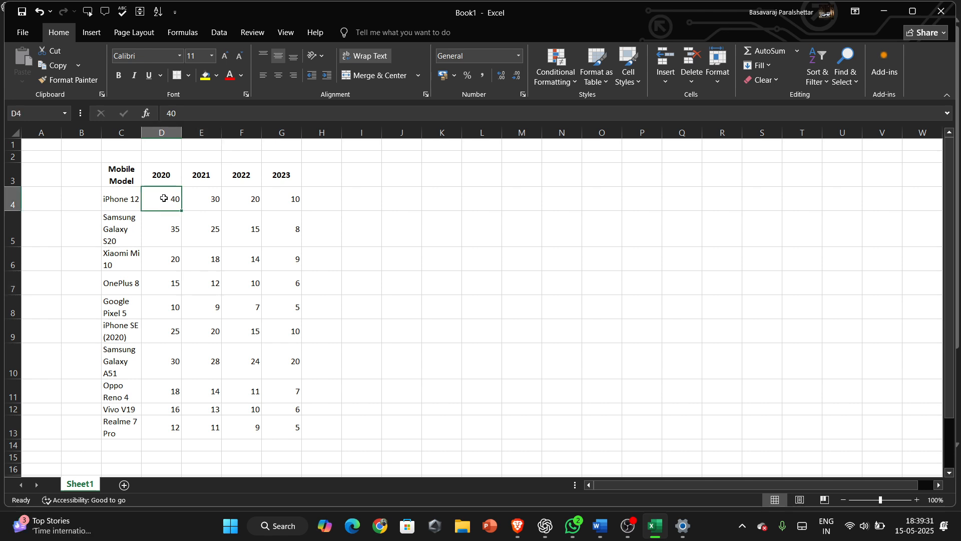
left_click_drag(165, 199, 245, 288)
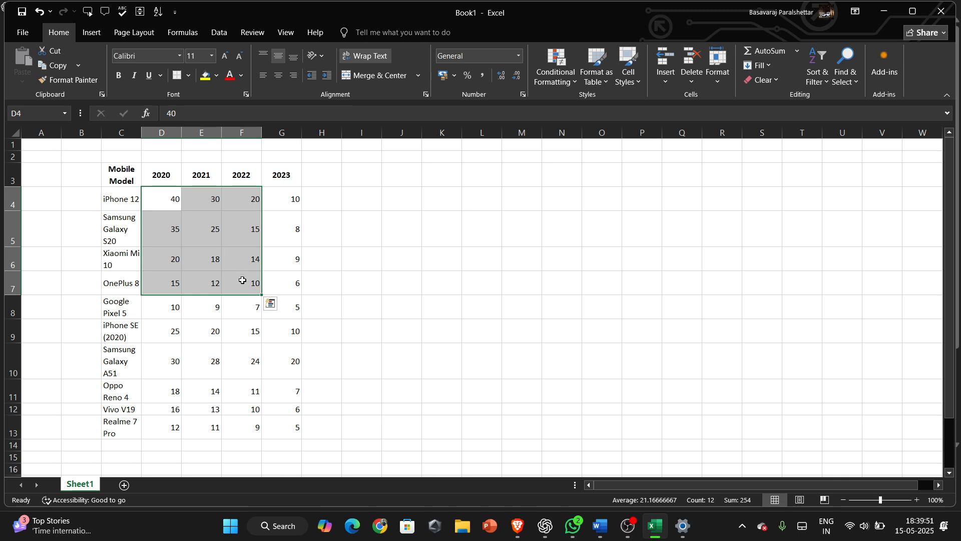
Enter the text D4:F7 into cell J5.
left_click(388, 217)
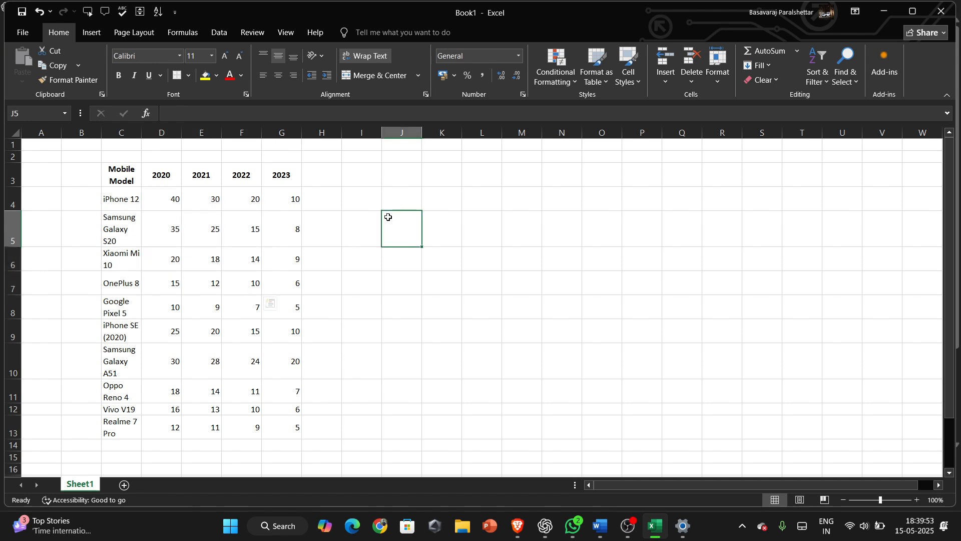
type("D")
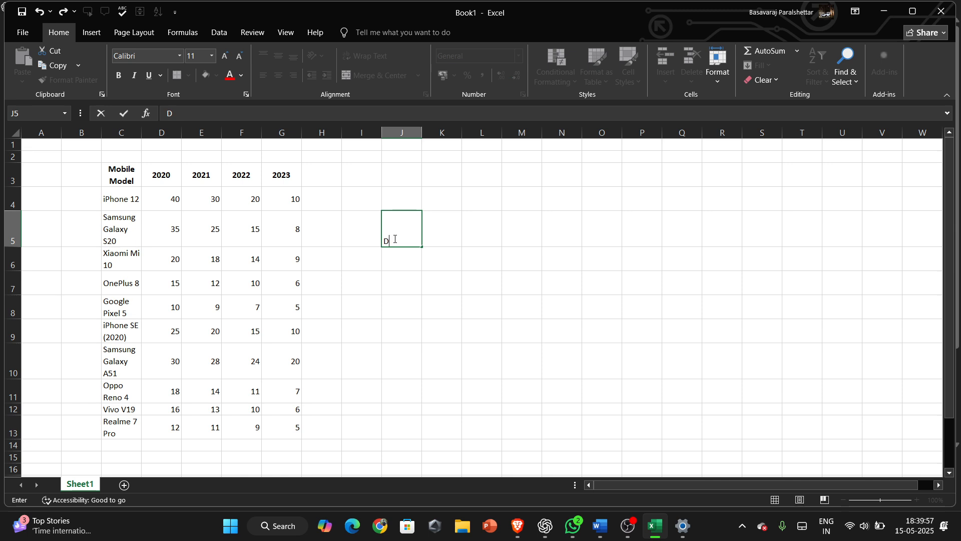
type("4:F7")
key("ctrl+Return")
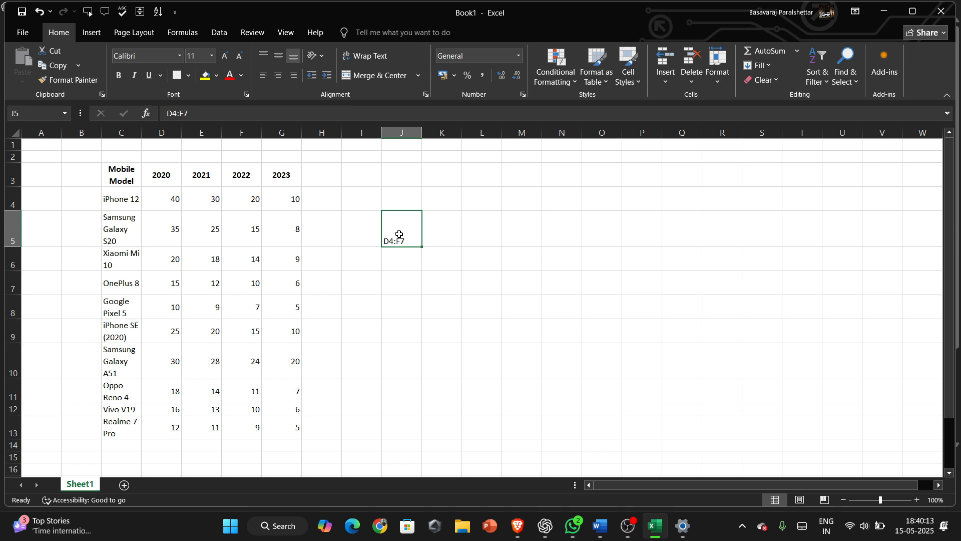
Copy the D4:F7 text from J5 and use it as a cell reference to select that range.
key("ctrl+c")
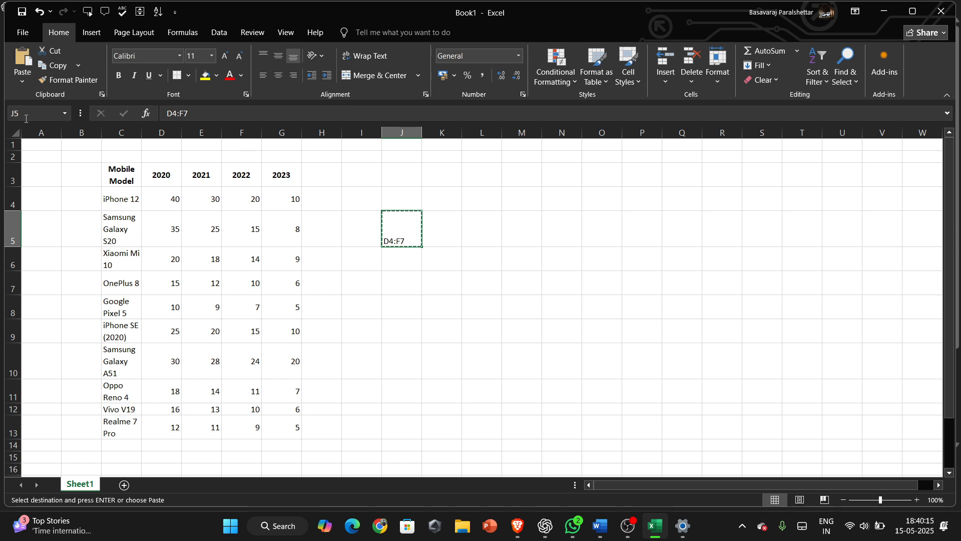
left_click(32, 112)
key("ctrl+v")
key("Return")
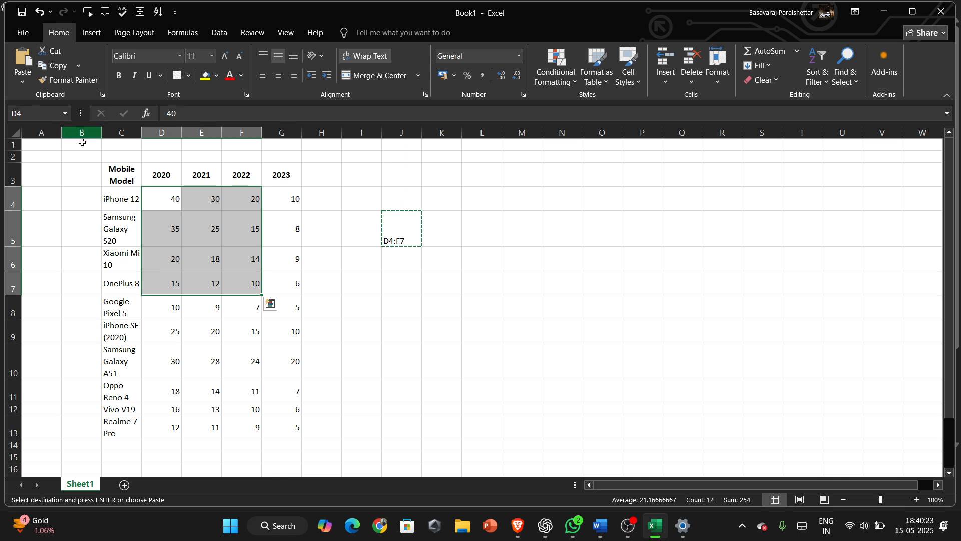
left_click(232, 242)
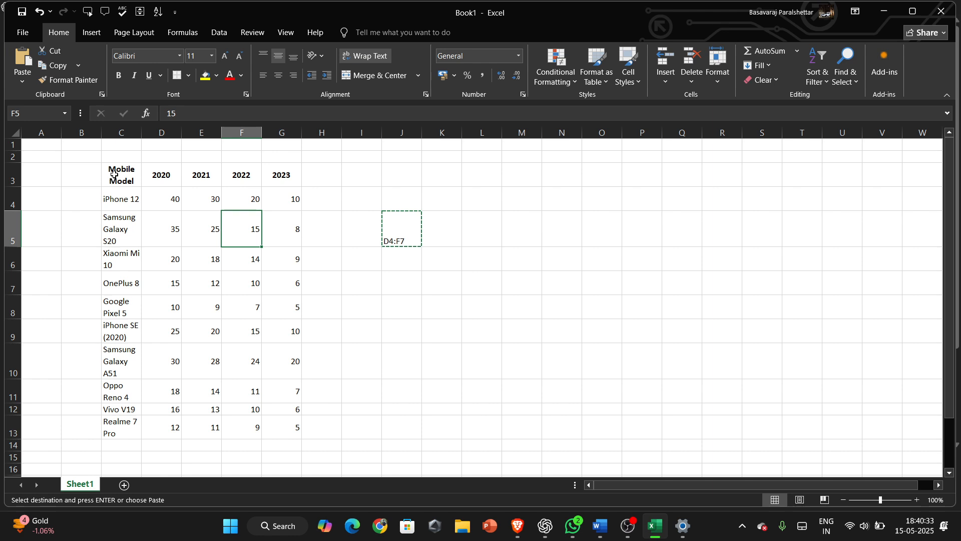
Apply all borders to the whole mobile model table from C3 to G13.
left_click_drag(114, 173, 288, 422)
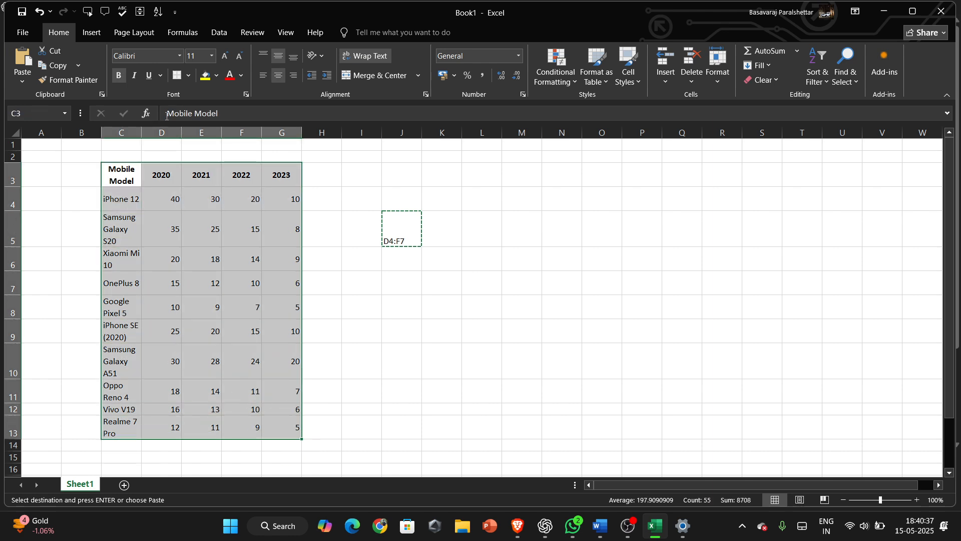
left_click(86, 36)
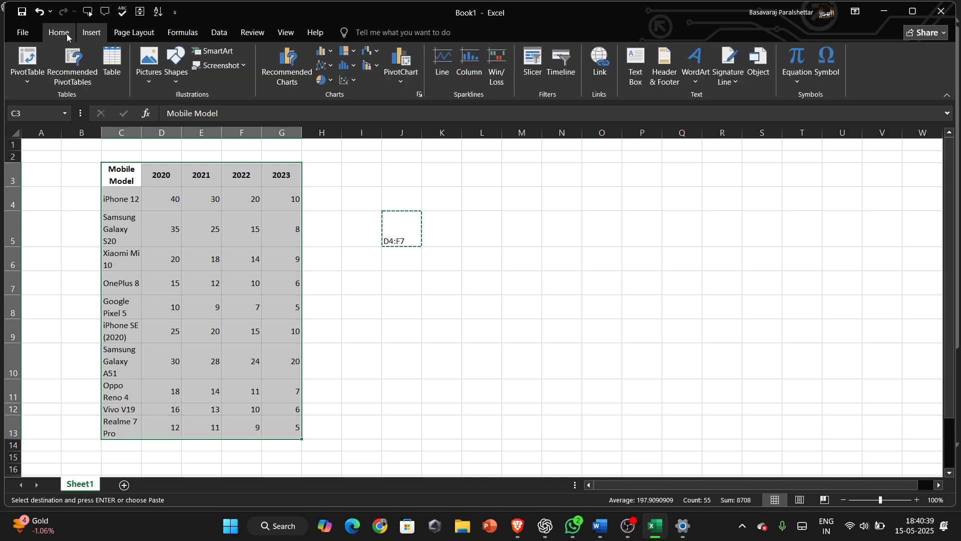
left_click(67, 36)
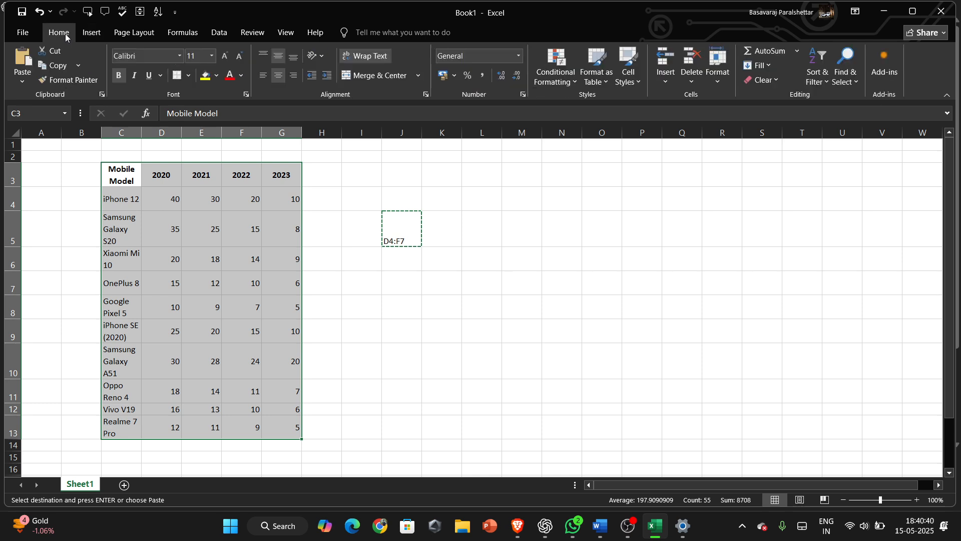
left_click(189, 76)
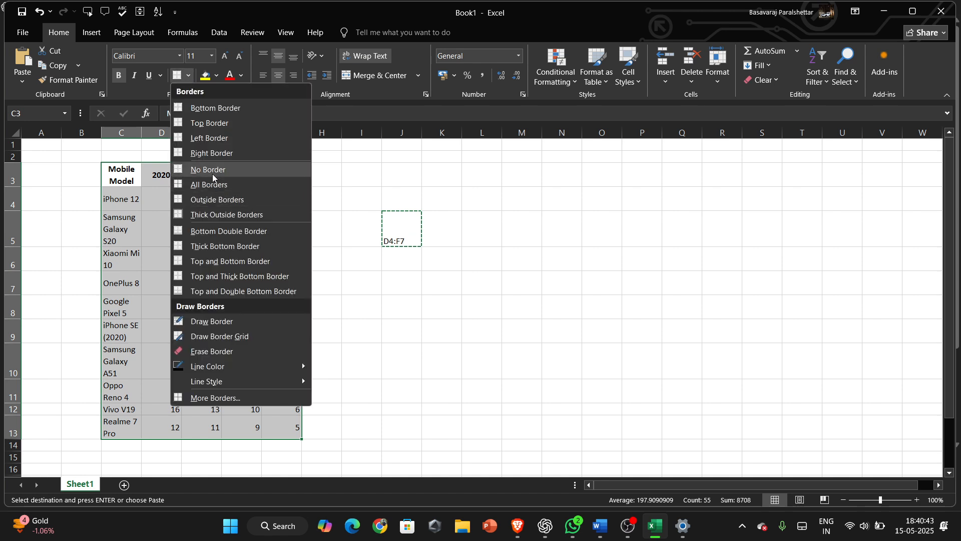
left_click(216, 186)
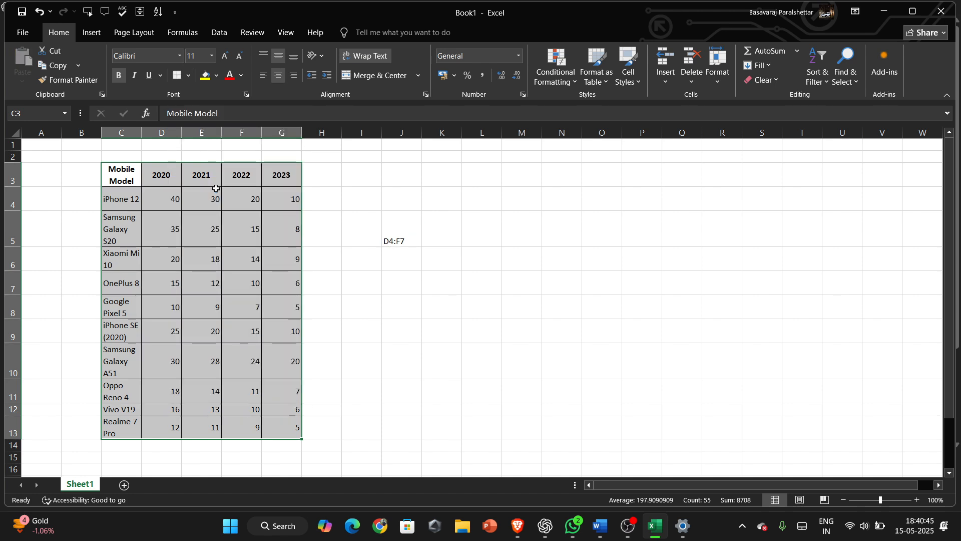
left_click(226, 260)
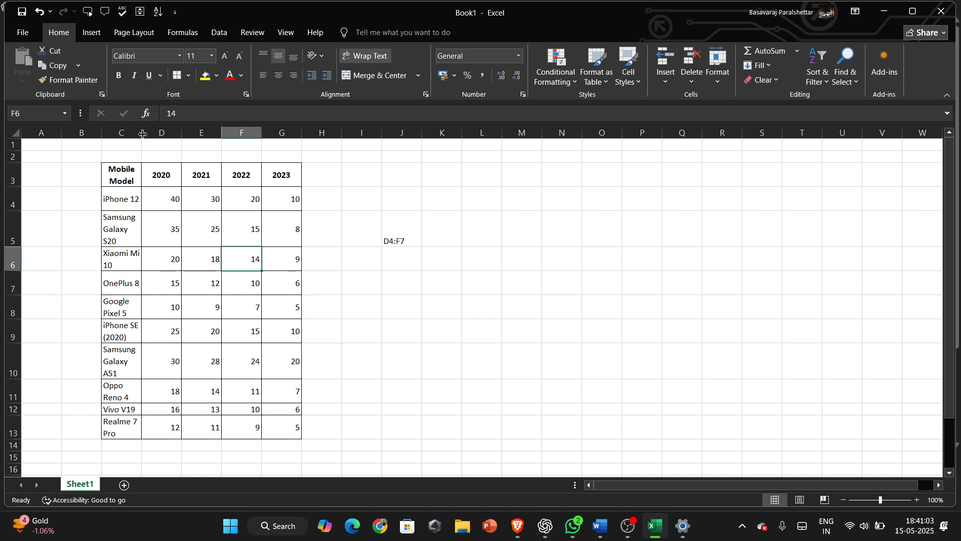
Try widening the Mobile Model column and dragging it back narrower.
left_click_drag(143, 134, 159, 133)
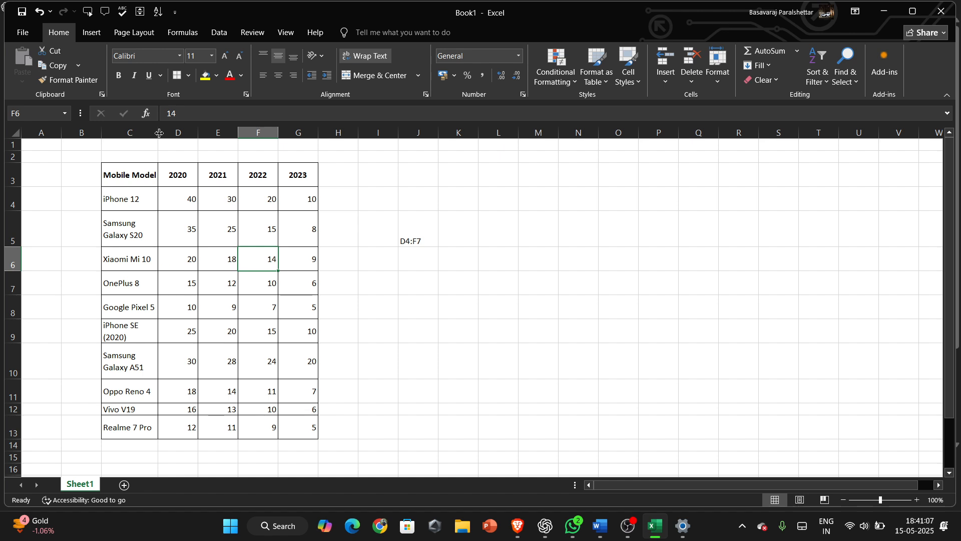
left_click_drag(159, 133, 146, 134)
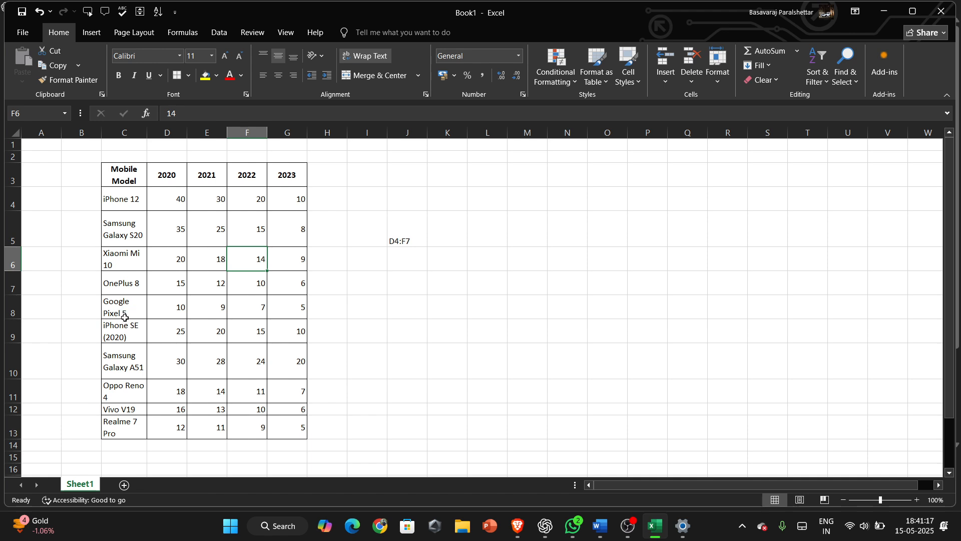
left_click(147, 133)
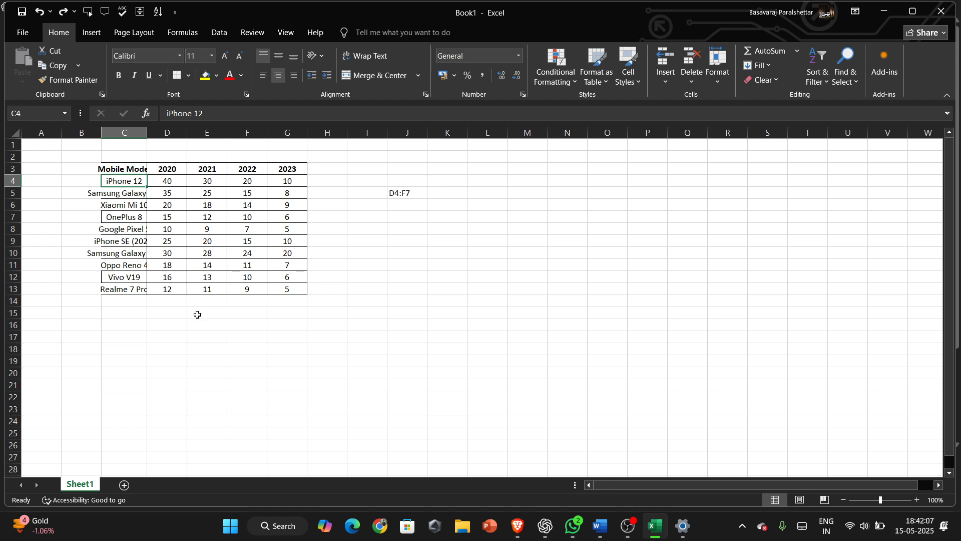
Autofit the Mobile Model column to its longest model name.
left_click(138, 241)
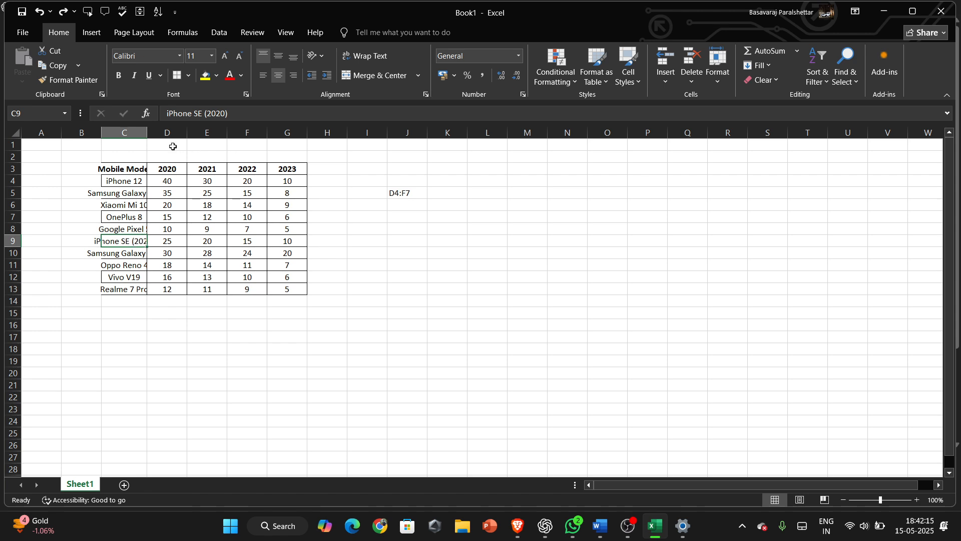
mouse_move(146, 132)
left_mouse_down()
mouse_move(182, 131)
mouse_move(162, 131)
left_mouse_up()
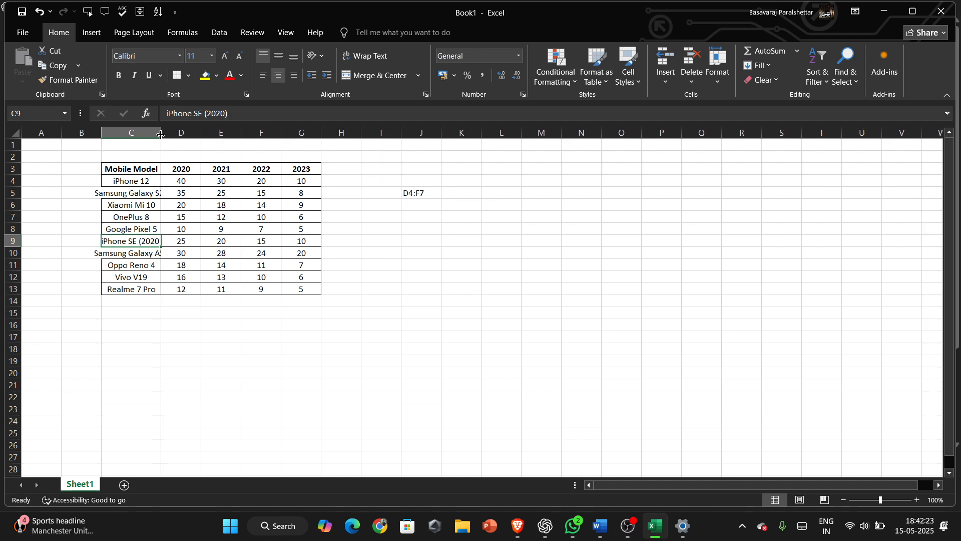
left_click_drag(161, 134, 161, 134)
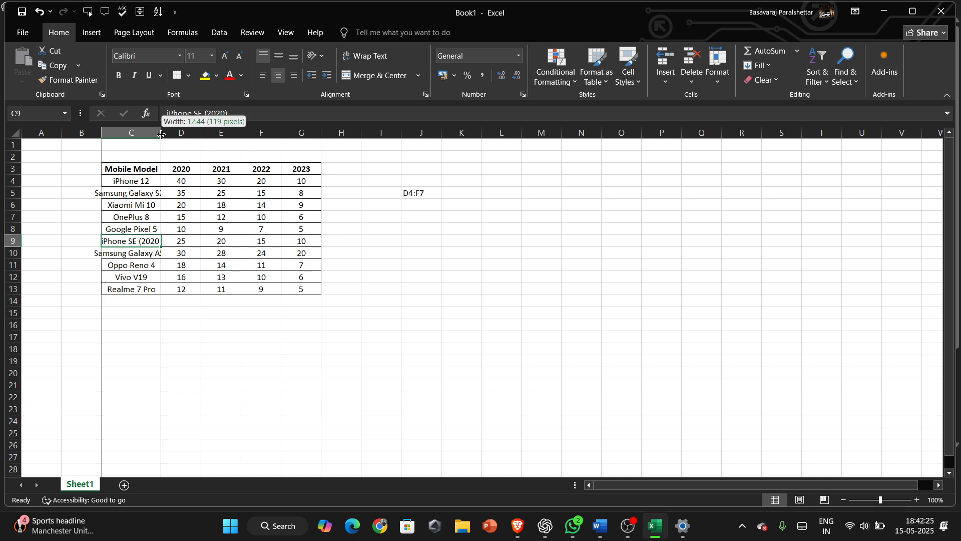
double_click(161, 134)
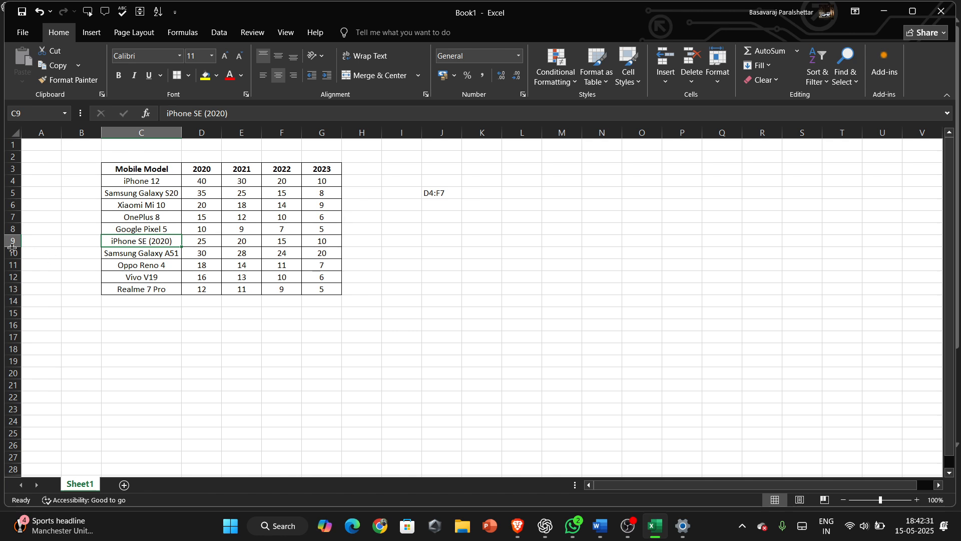
left_click_drag(14, 247, 12, 248)
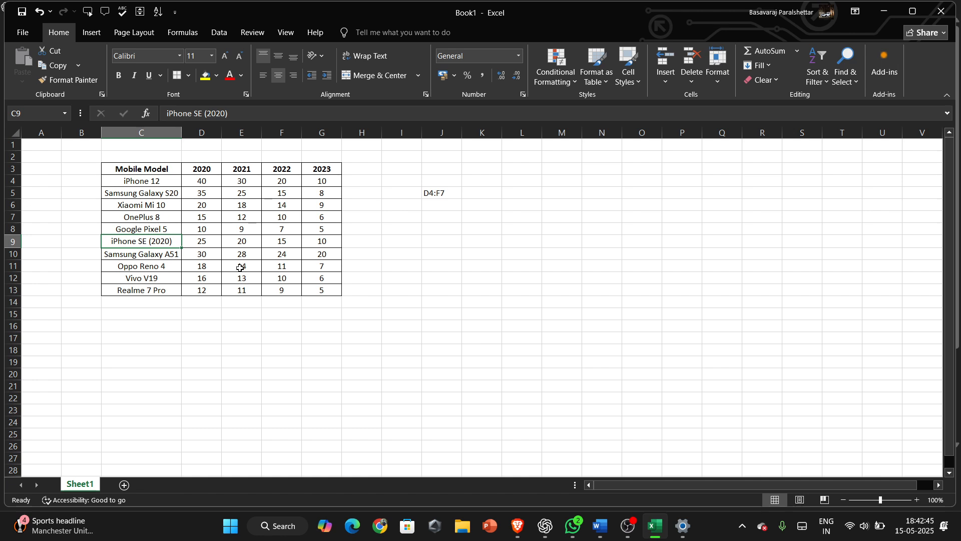
Copy cell E8 into M8 and undo the paste.
left_click(238, 229)
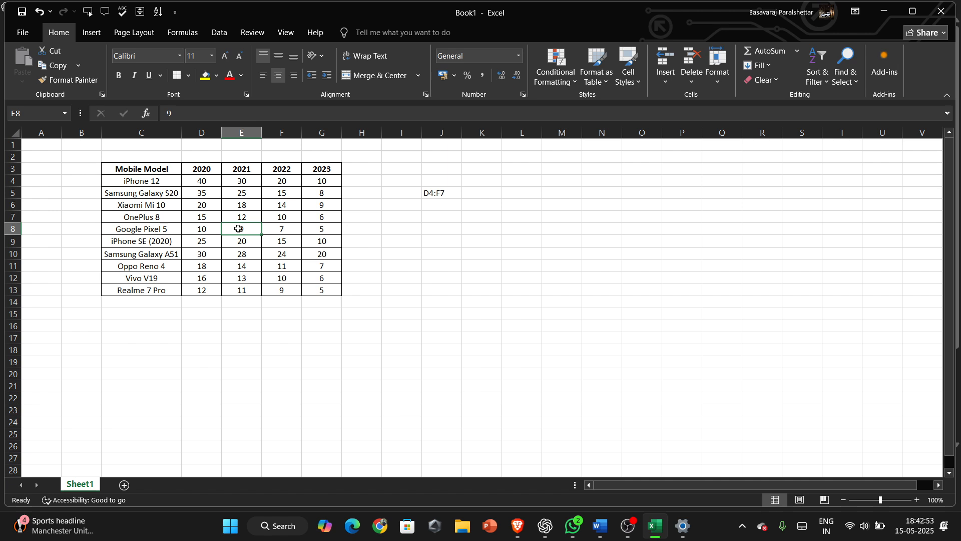
right_click(238, 229)
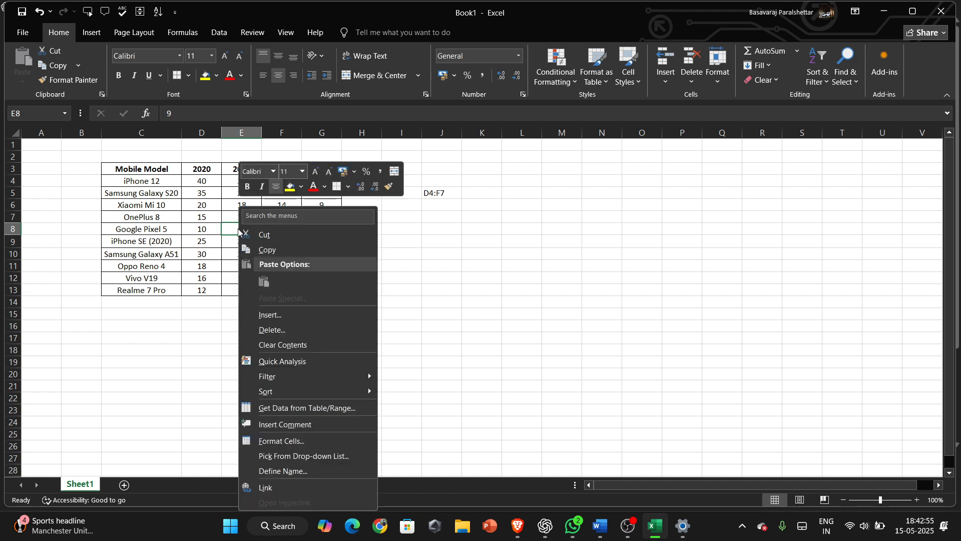
left_click(284, 250)
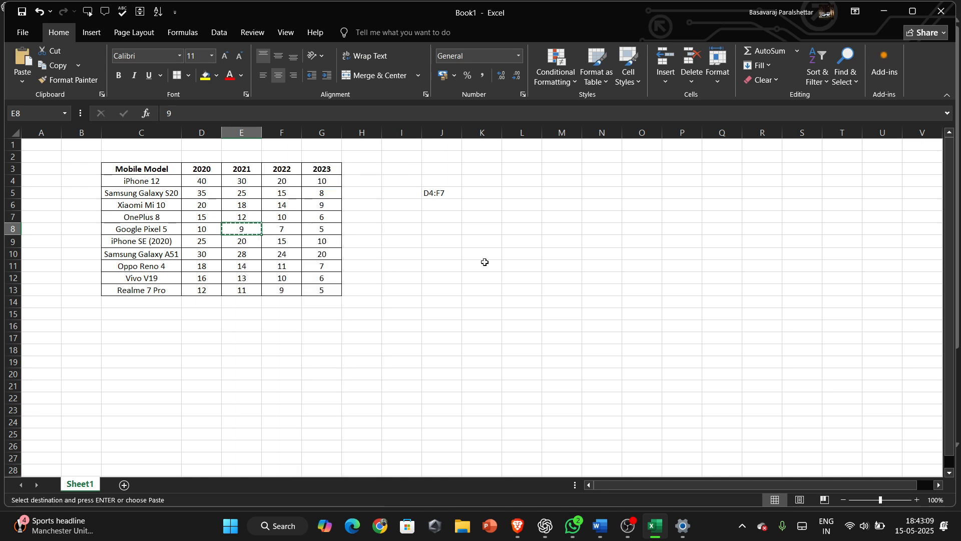
left_click(552, 230)
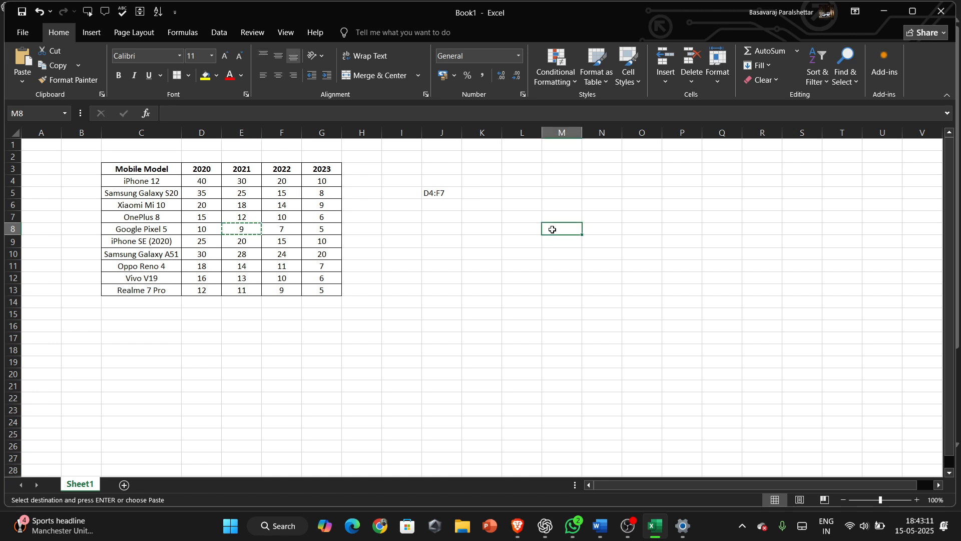
right_click(553, 230)
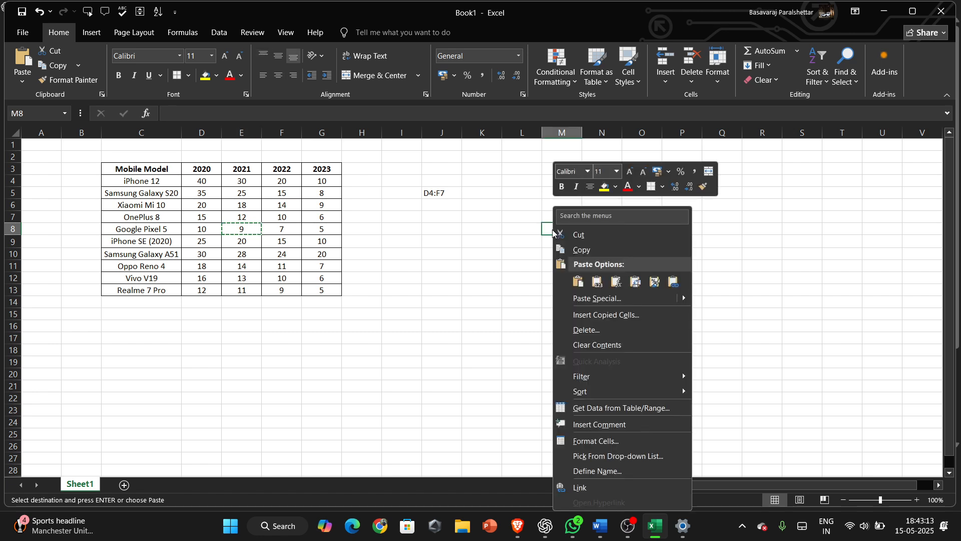
left_click(578, 282)
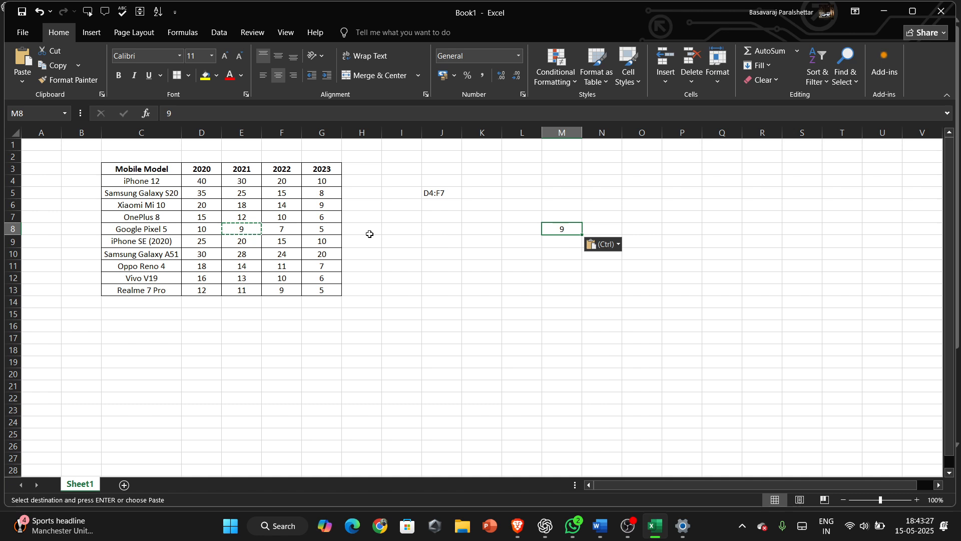
key("ctrl+z")
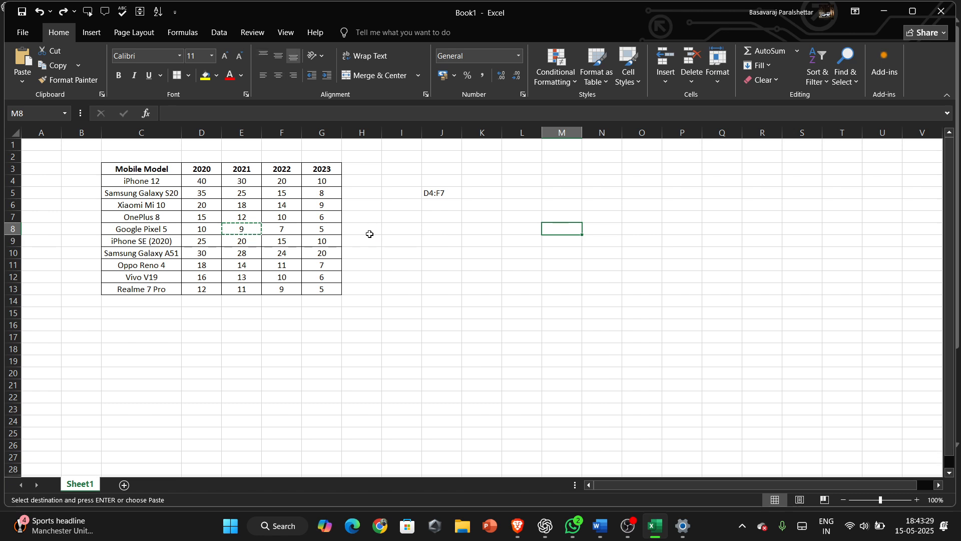
Cut cell E8, paste it into K9, and undo the move.
left_click(240, 228)
right_click(241, 228)
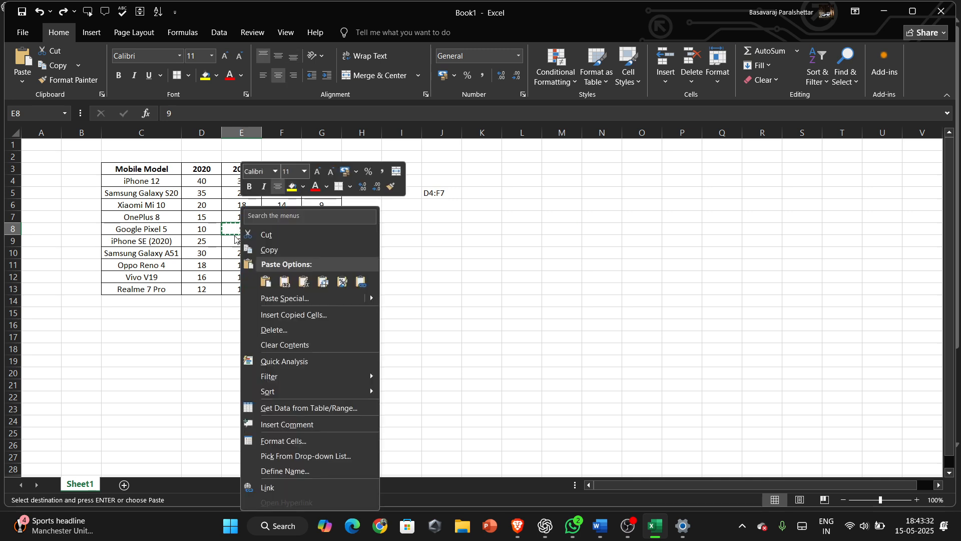
left_click(276, 235)
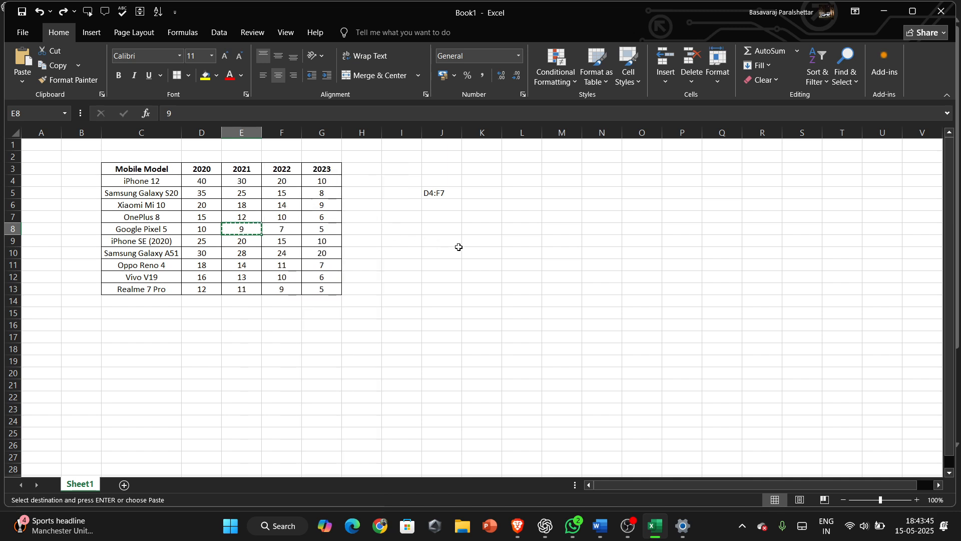
left_click(473, 239)
right_click(473, 239)
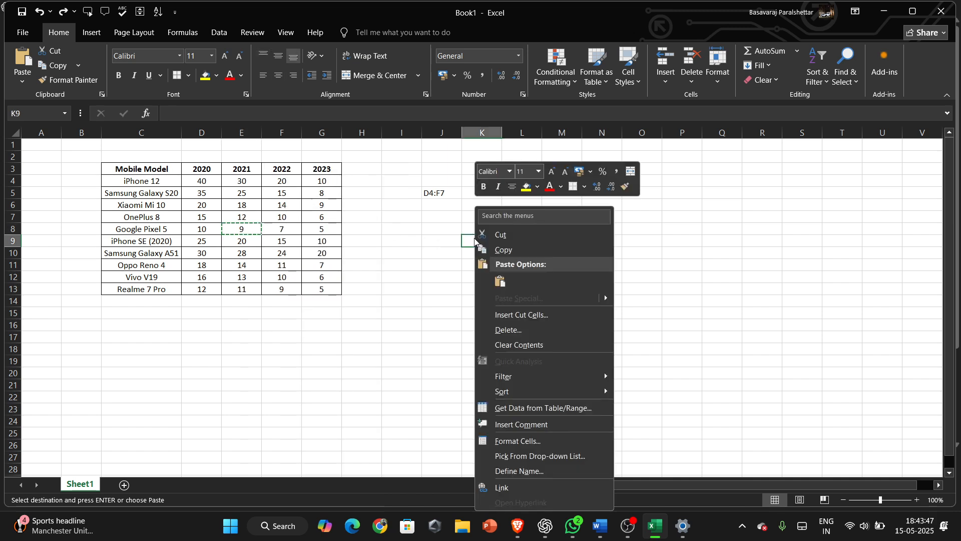
left_click(500, 281)
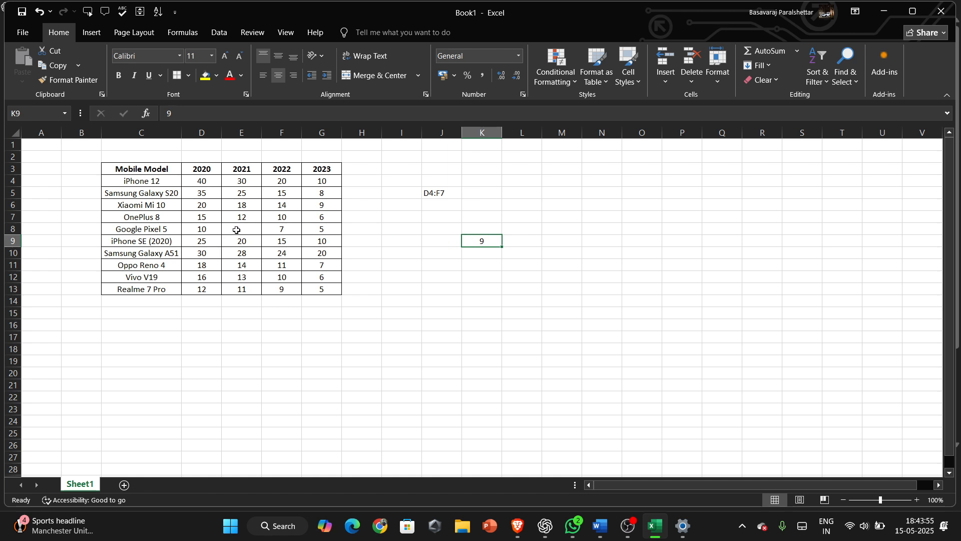
key("ctrl+z")
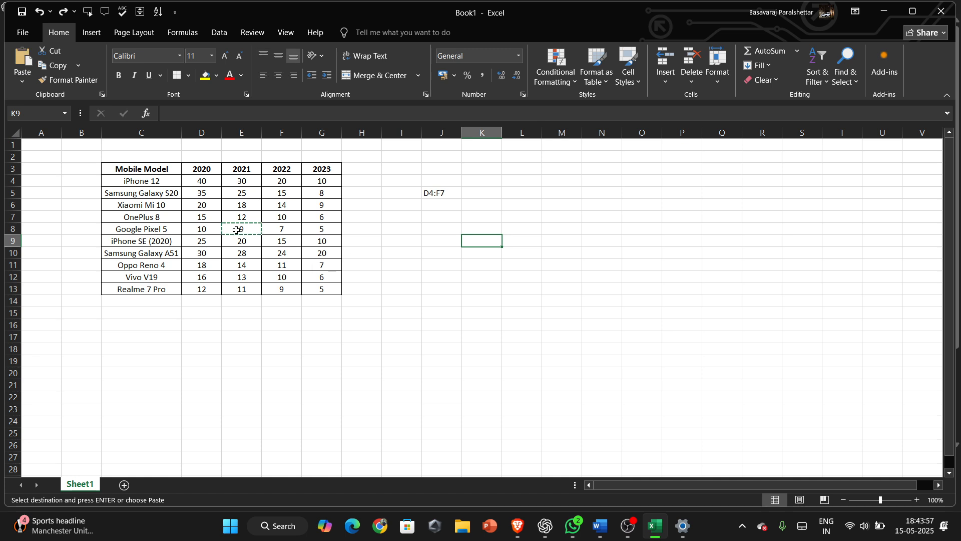
left_click(285, 230)
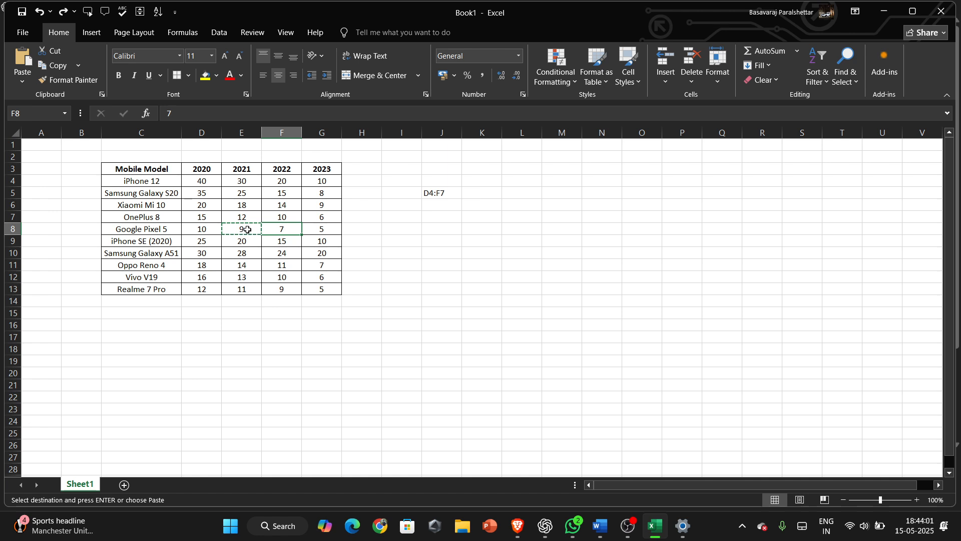
Copy cell F9 into I9 and undo the paste.
left_click(269, 242)
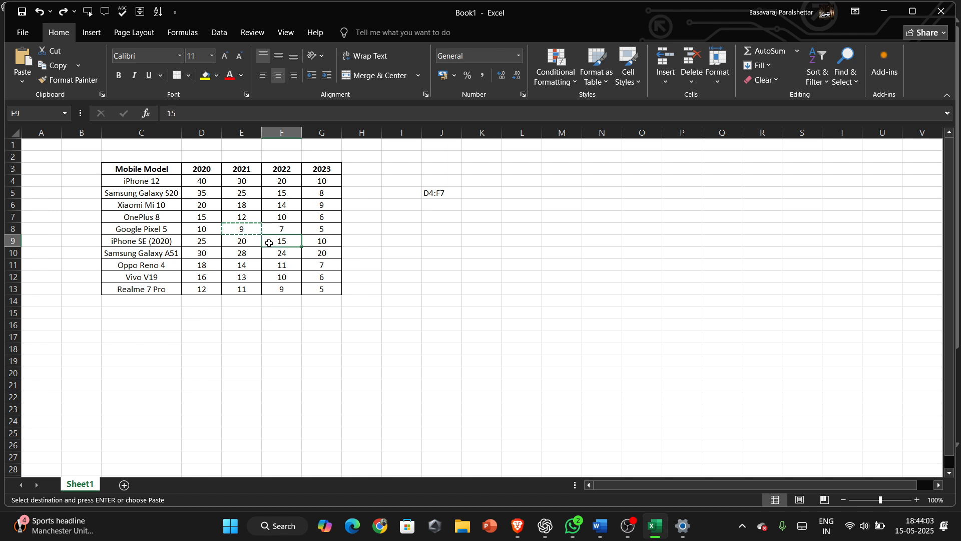
key("ctrl+c")
left_click(402, 242)
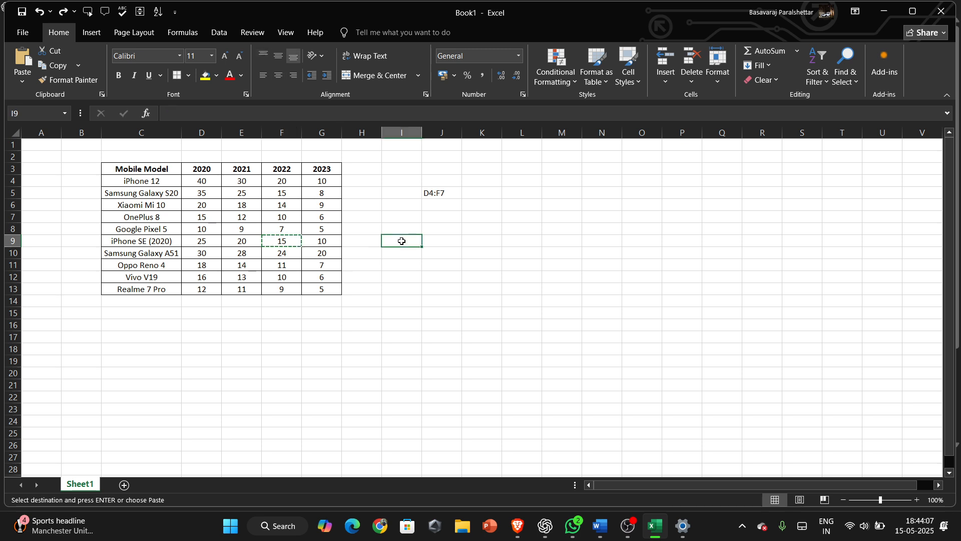
key("ctrl+v")
left_click(405, 273)
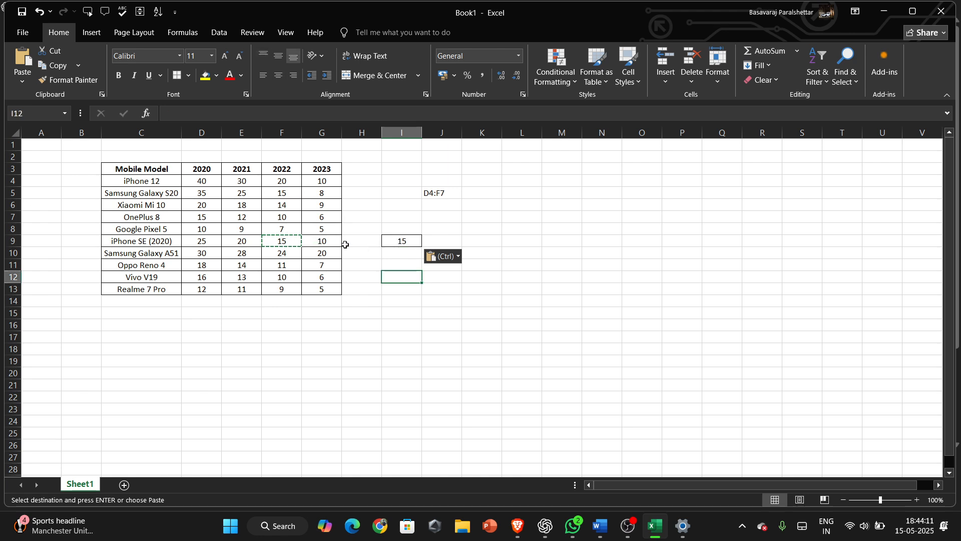
key("ctrl+z")
Move cell F10 into I10 and undo the move.
left_click(291, 253)
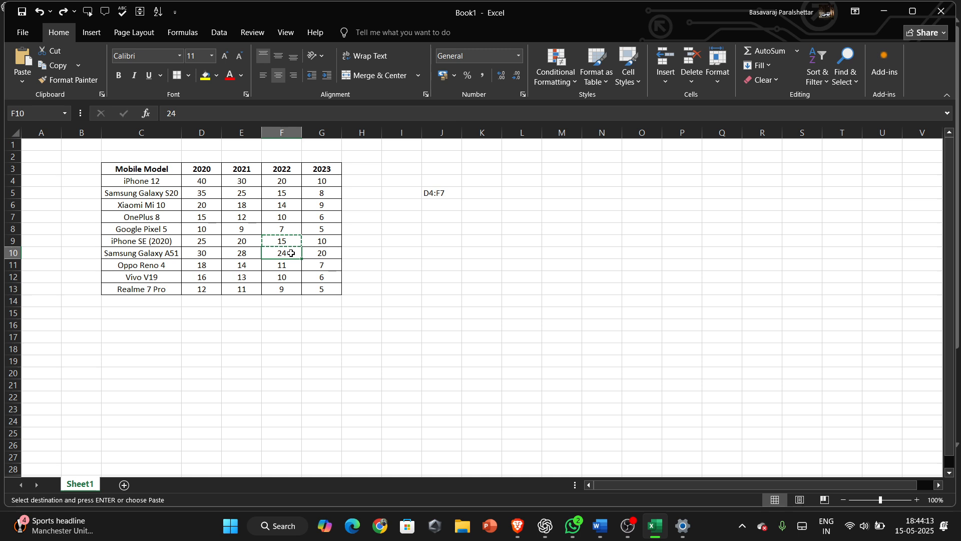
key("ctrl+c")
left_click(402, 256)
key("ctrl+v")
left_click(455, 278)
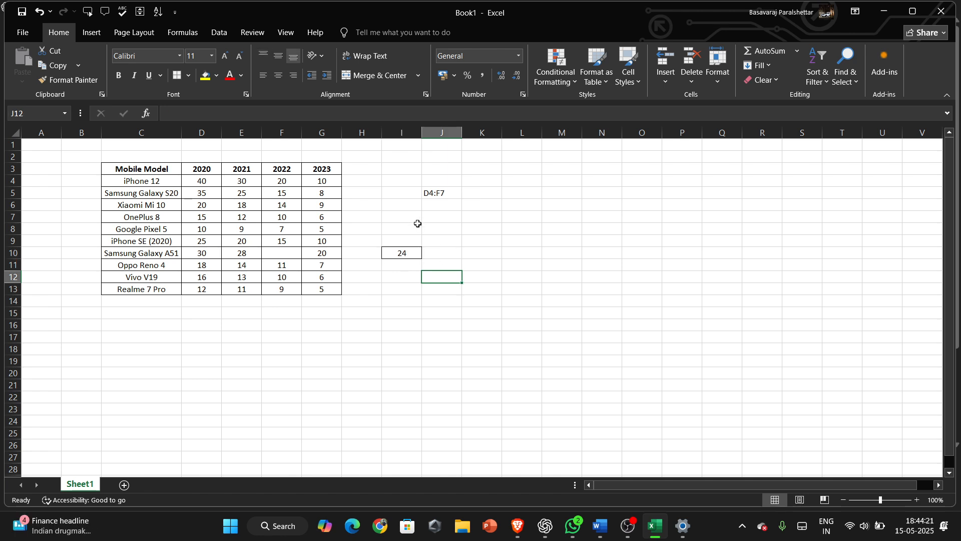
left_click(288, 252)
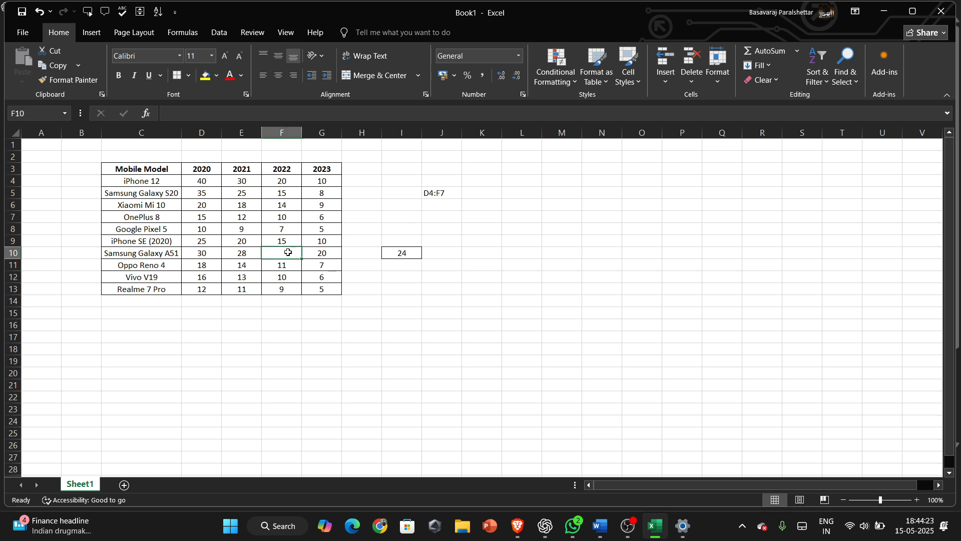
key("ctrl+z")
left_click(345, 332)
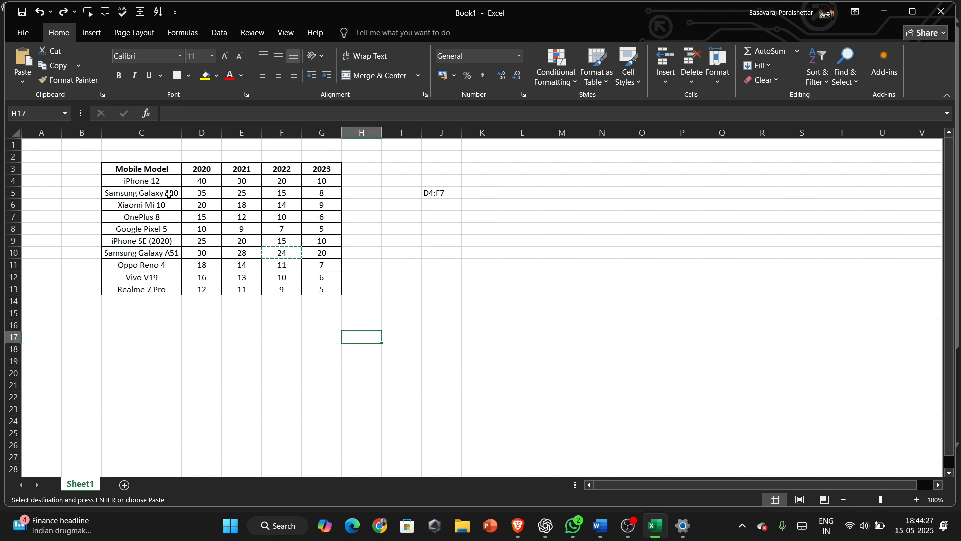
Copy the whole table C3:G13, paste it at cell L9 through the paste options, and undo the paste.
left_click_drag(116, 169, 330, 288)
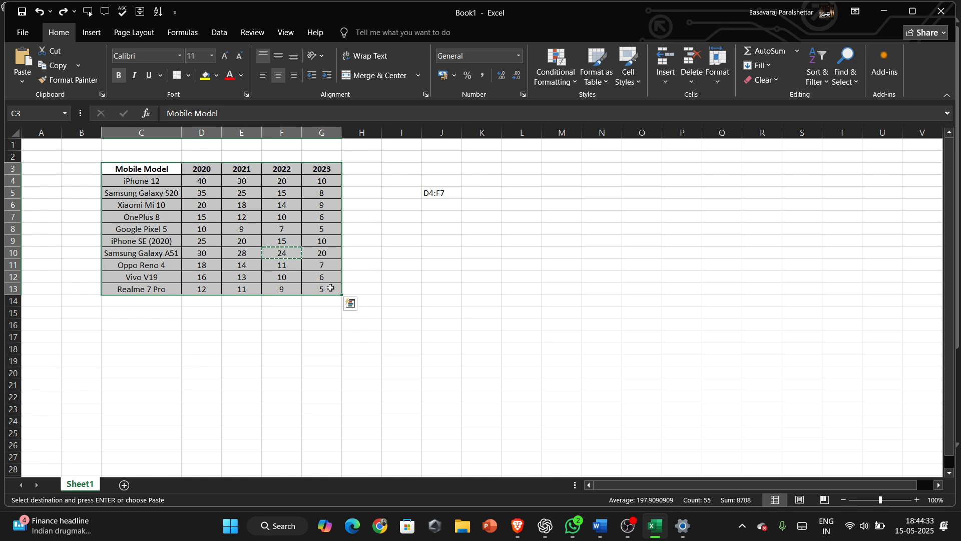
key("ctrl+c")
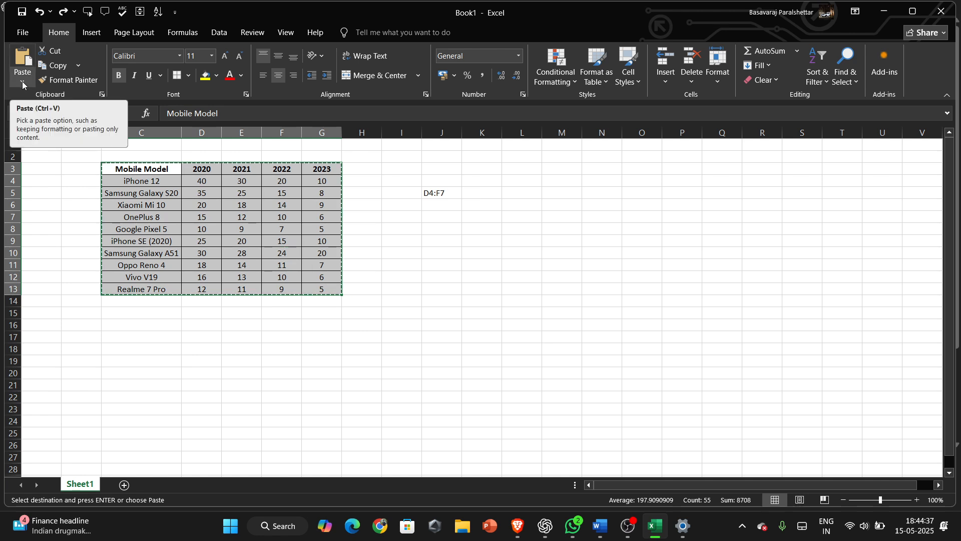
left_click(22, 81)
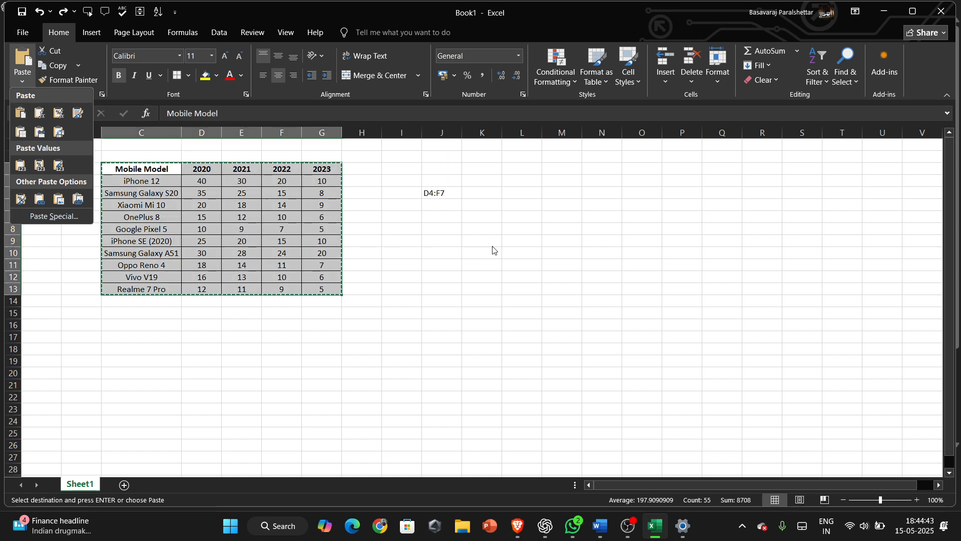
left_click(536, 241)
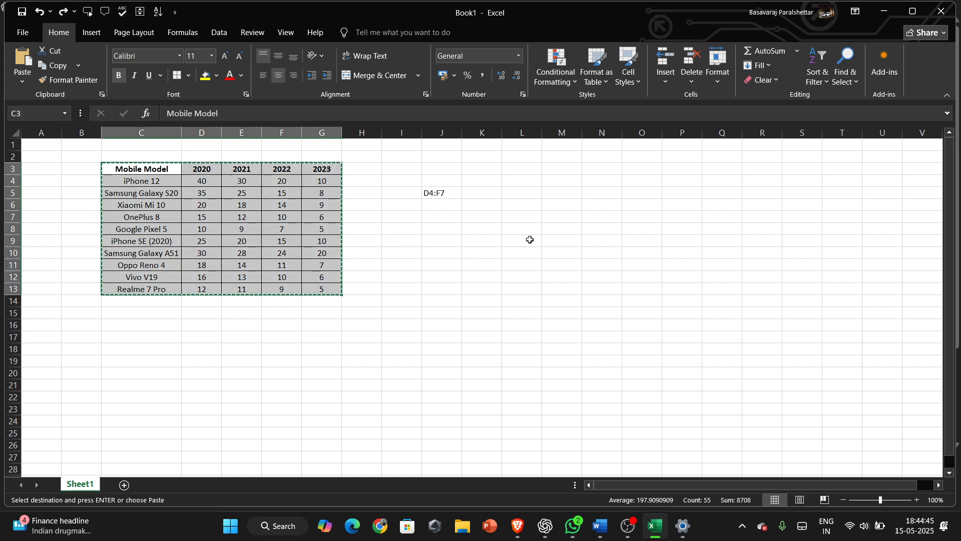
left_click(533, 241)
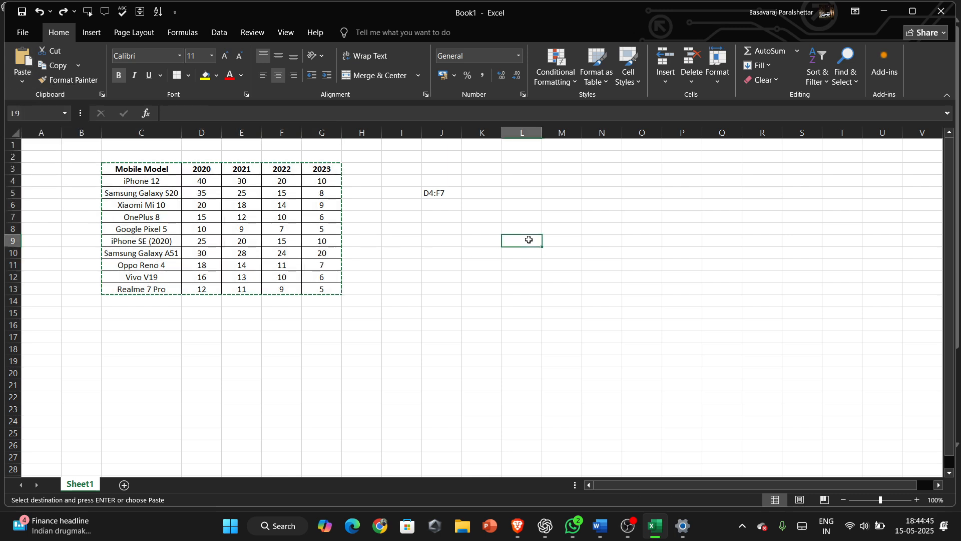
left_click(23, 80)
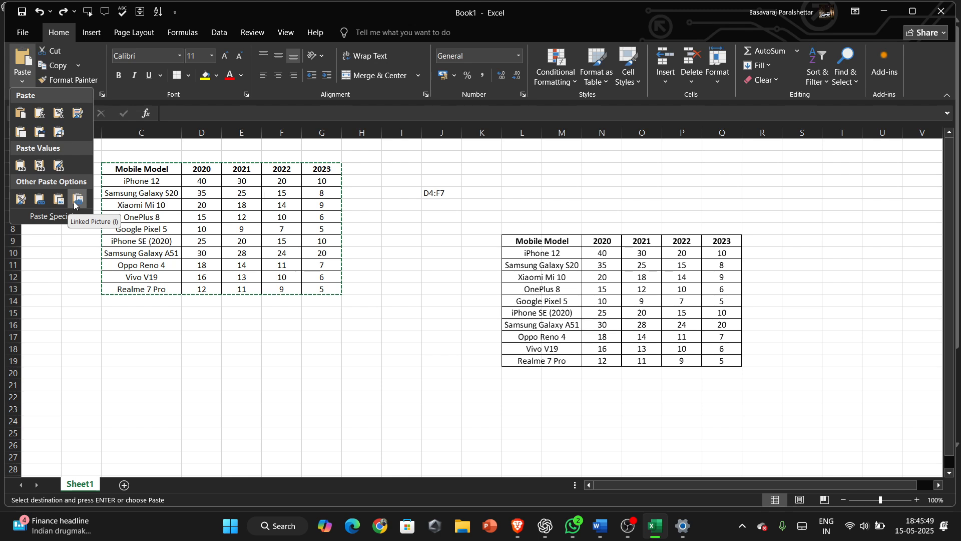
left_click(23, 60)
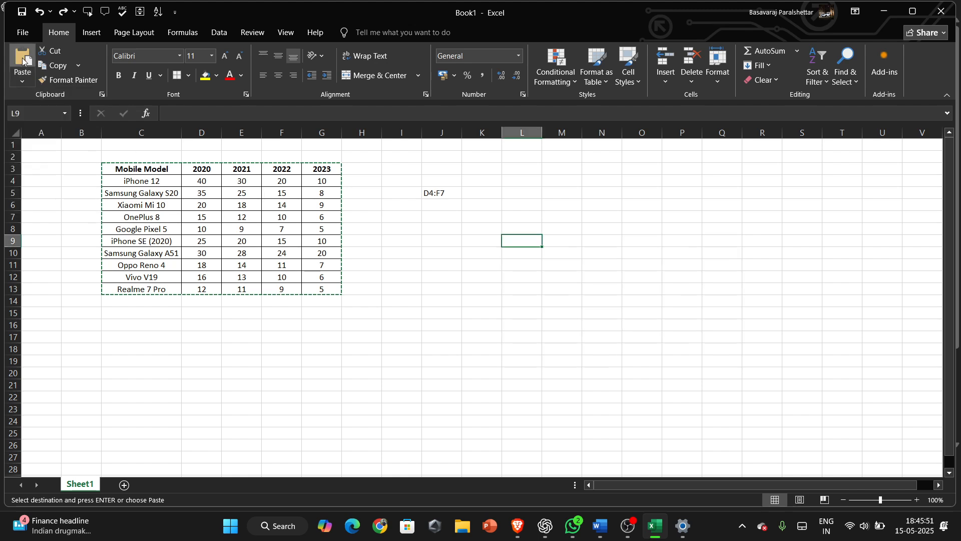
left_click(23, 60)
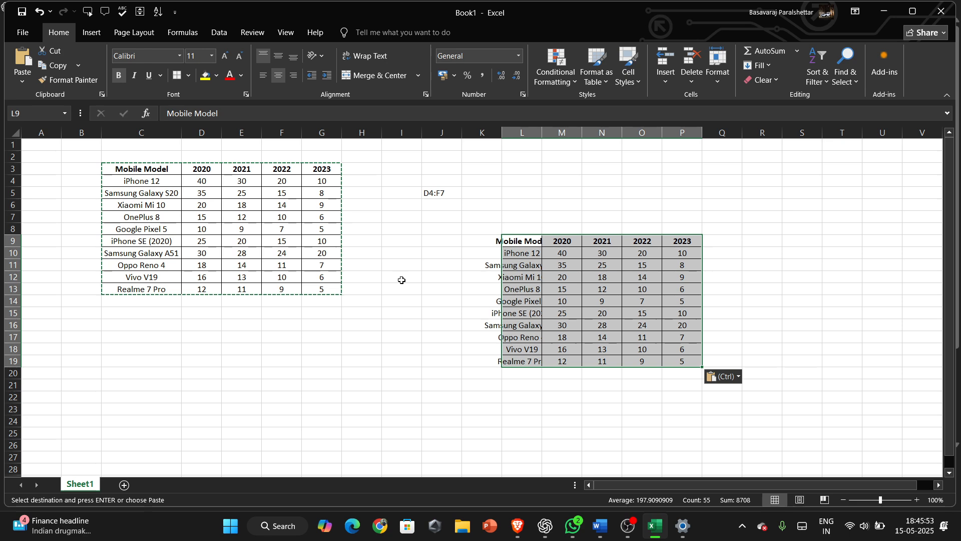
key("ctrl+z")
key("ctrl+z")
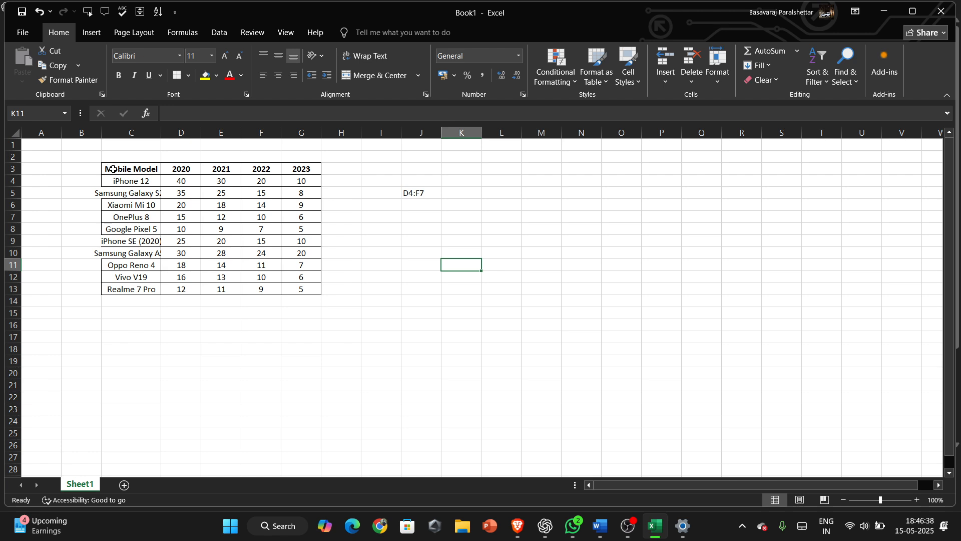
Select the table and use Go To Special to select only its text constants.
left_click_drag(113, 168, 300, 289)
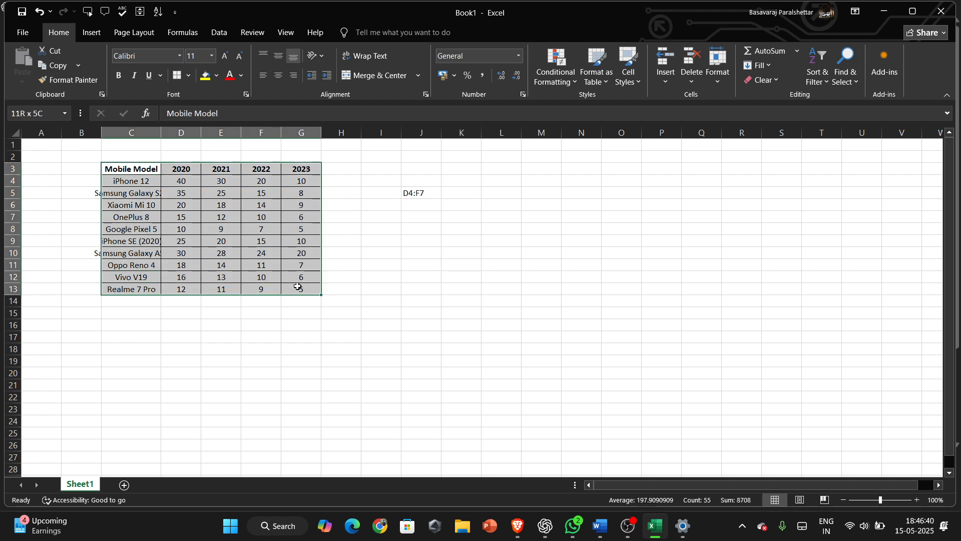
left_click(852, 83)
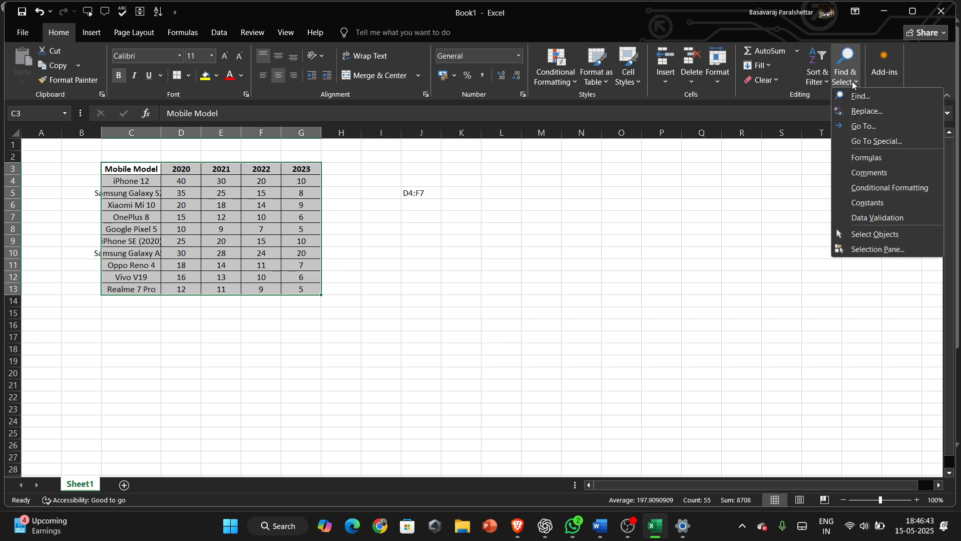
left_click(872, 141)
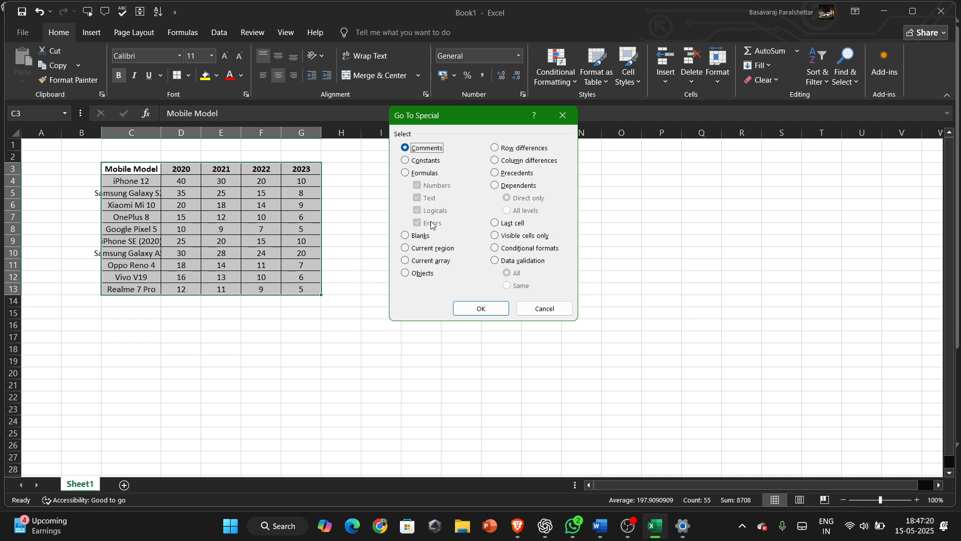
left_click(404, 173)
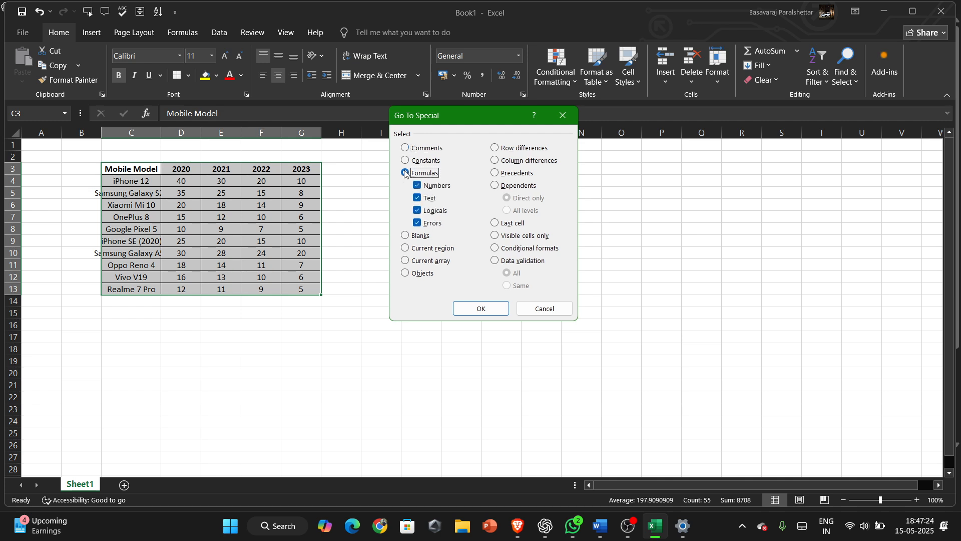
left_click(406, 161)
left_click(417, 185)
left_click(418, 198)
left_click(418, 198)
left_click(419, 212)
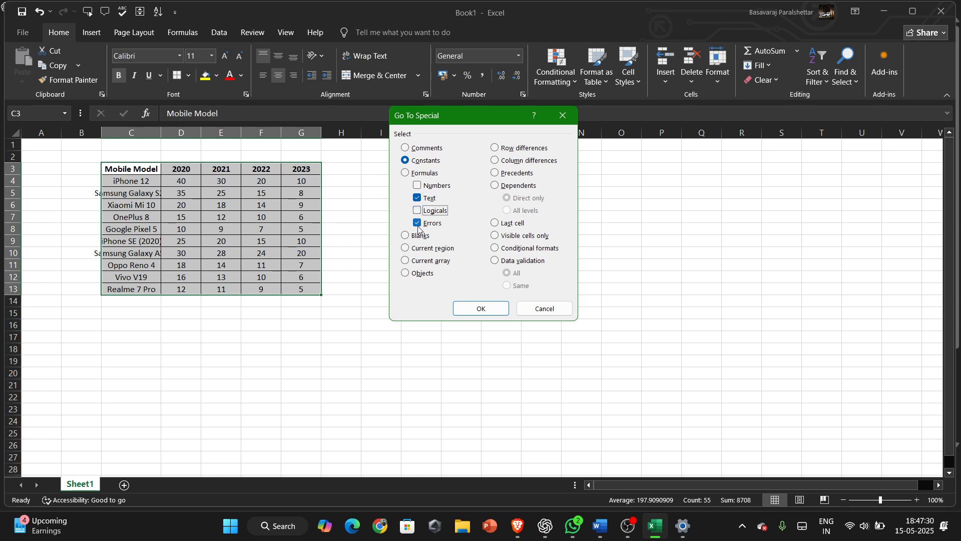
left_click(417, 223)
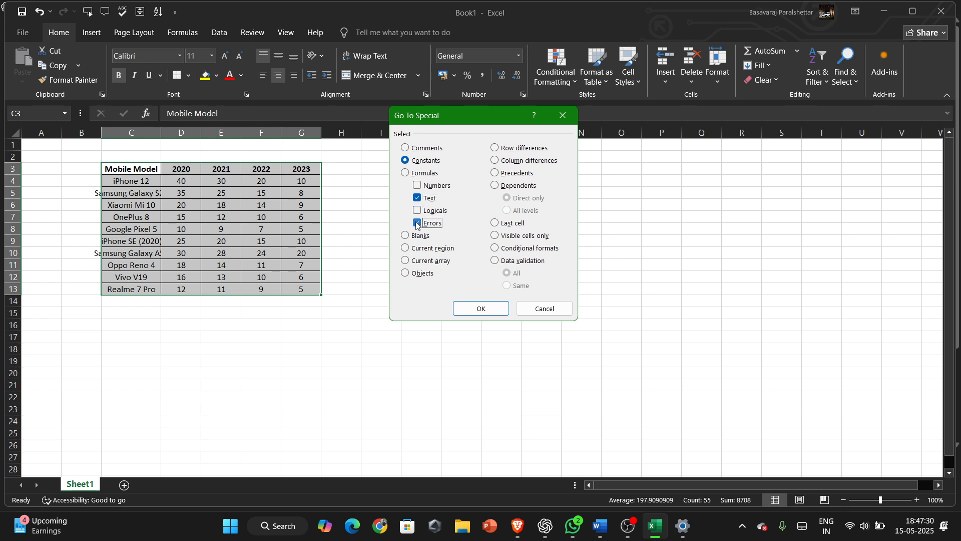
left_click(468, 308)
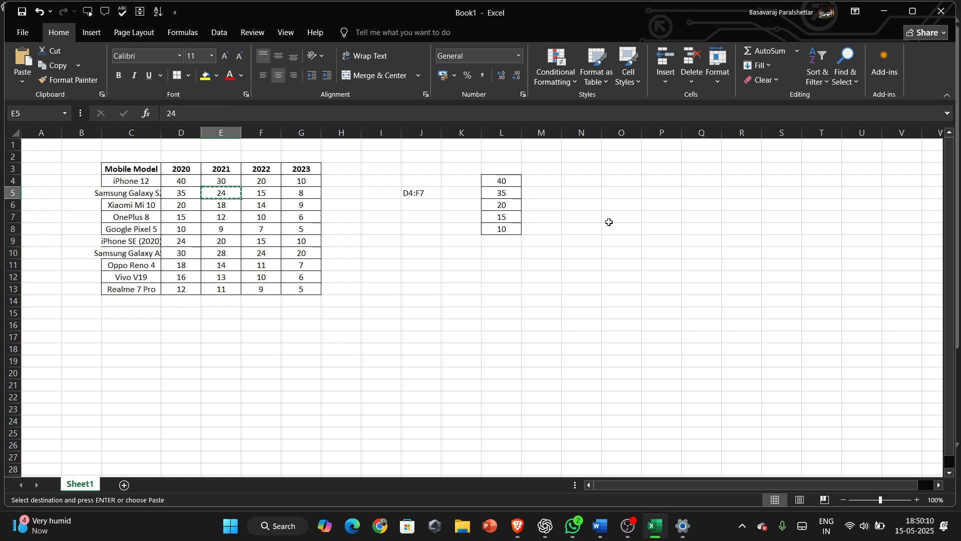
Find all cells on the sheet containing 24.
left_click(311, 230)
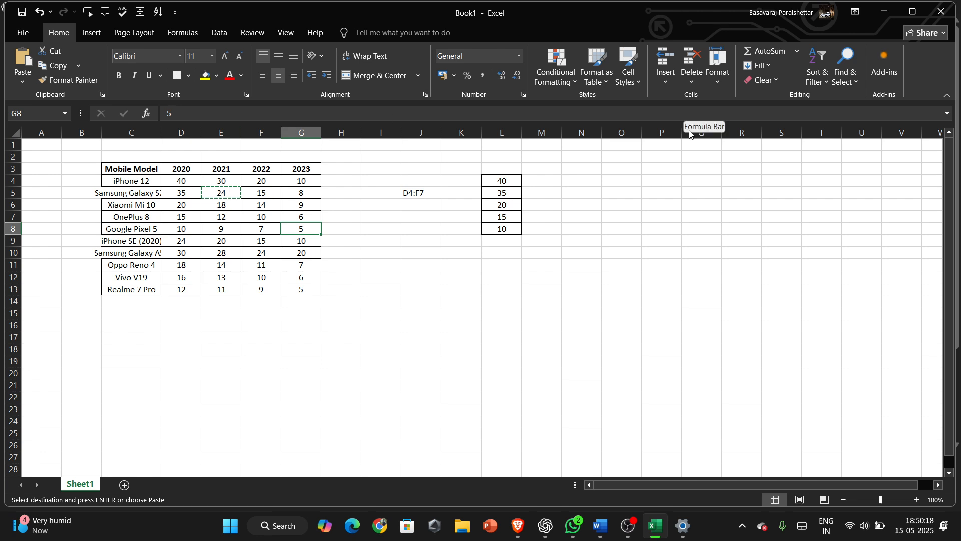
left_click(857, 84)
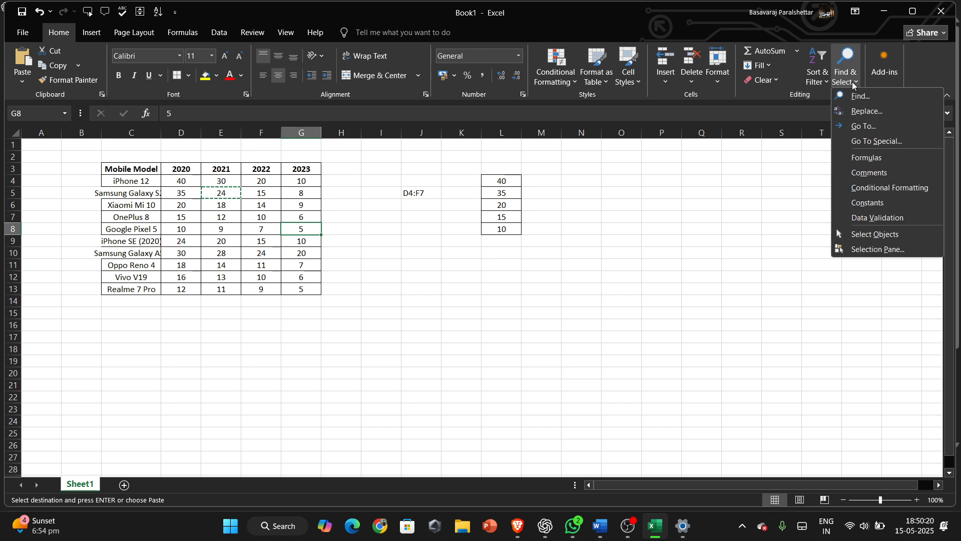
left_click(865, 99)
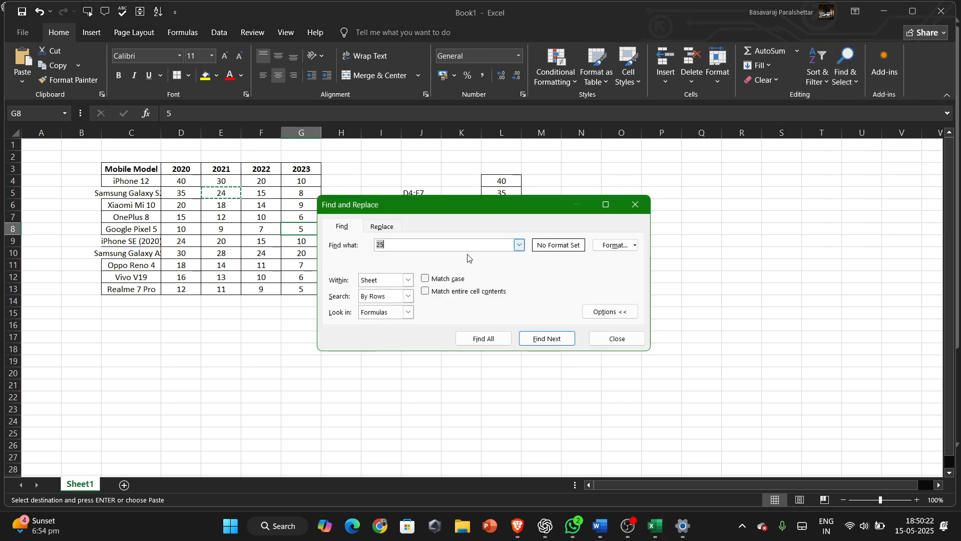
left_click(444, 245)
key("BackSpace")
key("BackSpace")
type("24")
left_click(493, 338)
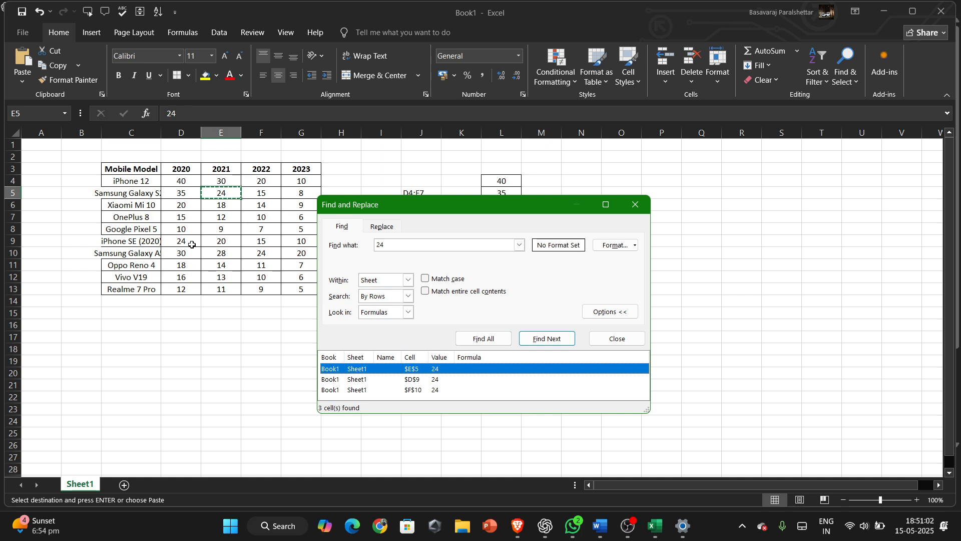
Replace all occurrences of 24 with 34 on the sheet.
left_click(373, 226)
left_click(424, 261)
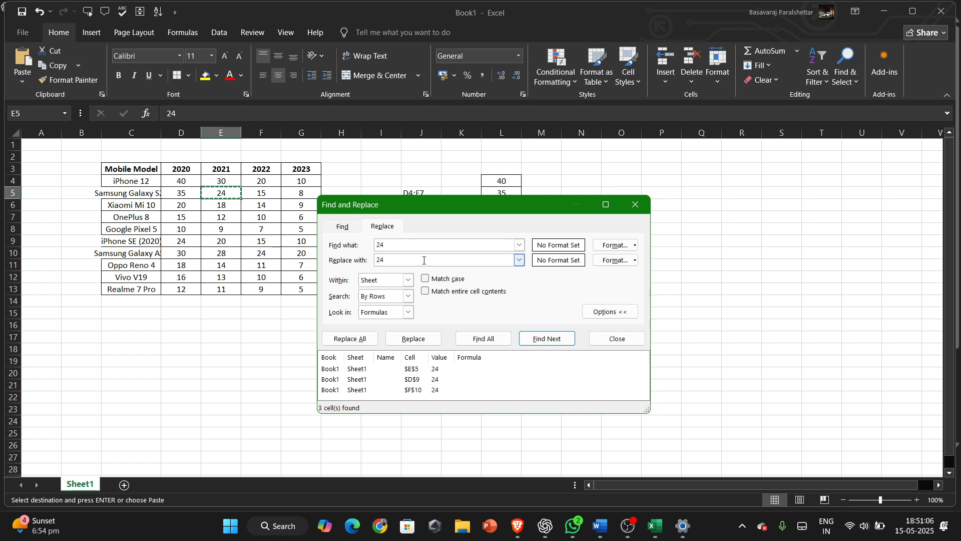
key("BackSpace")
key("BackSpace")
type("34")
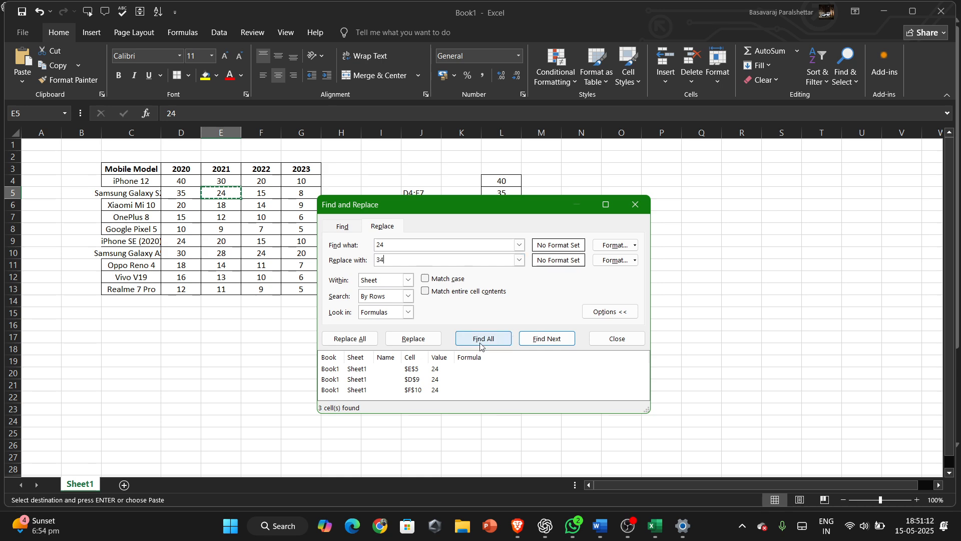
left_click(362, 339)
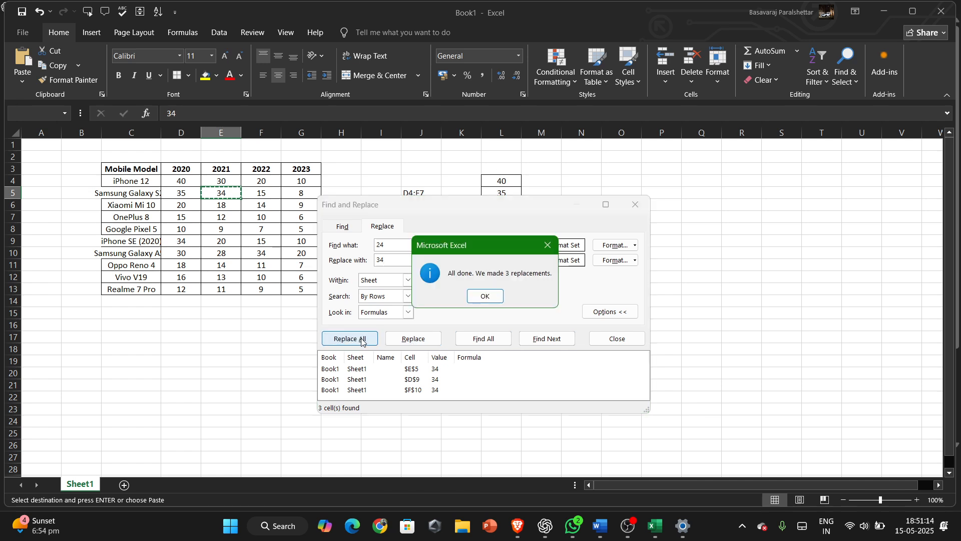
left_click(494, 297)
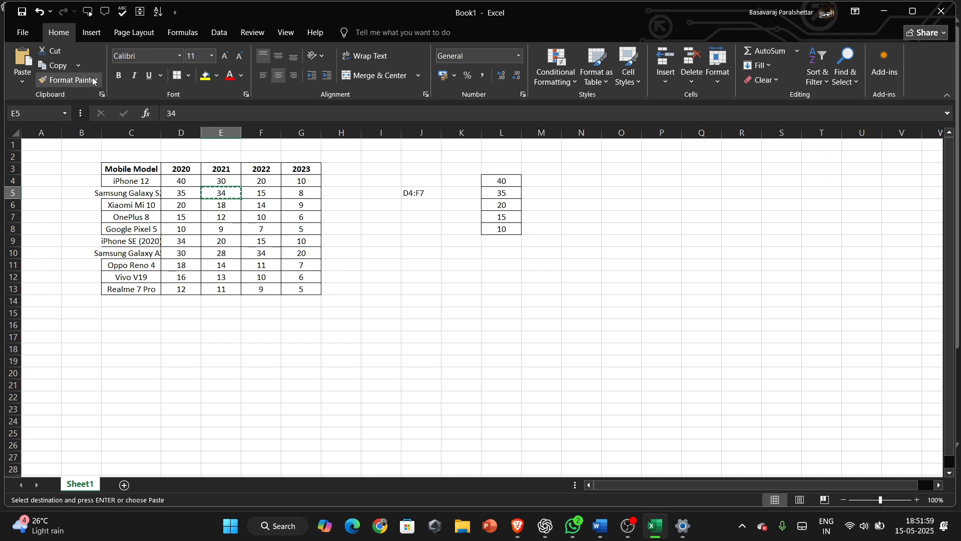
Set the font size of cell E7 to 12.
left_click(231, 218)
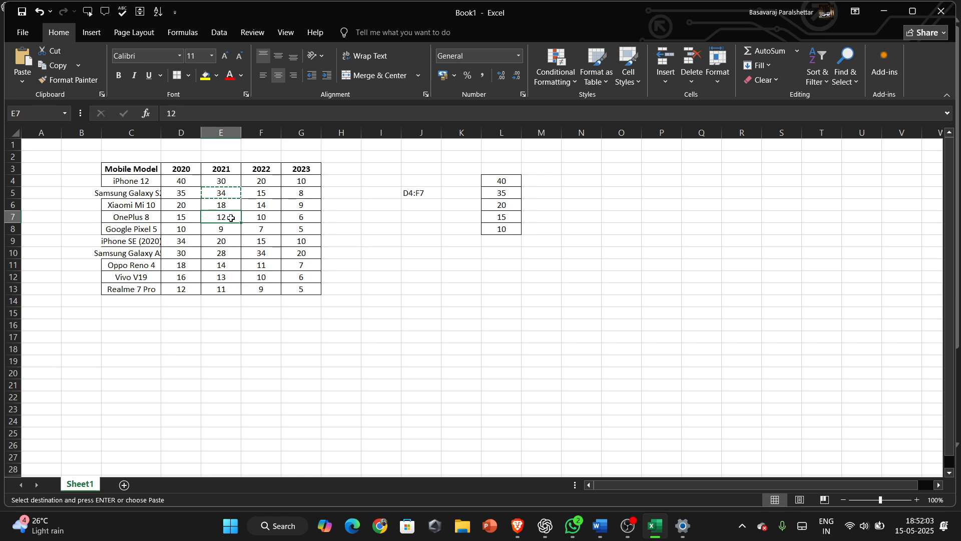
right_click(231, 218)
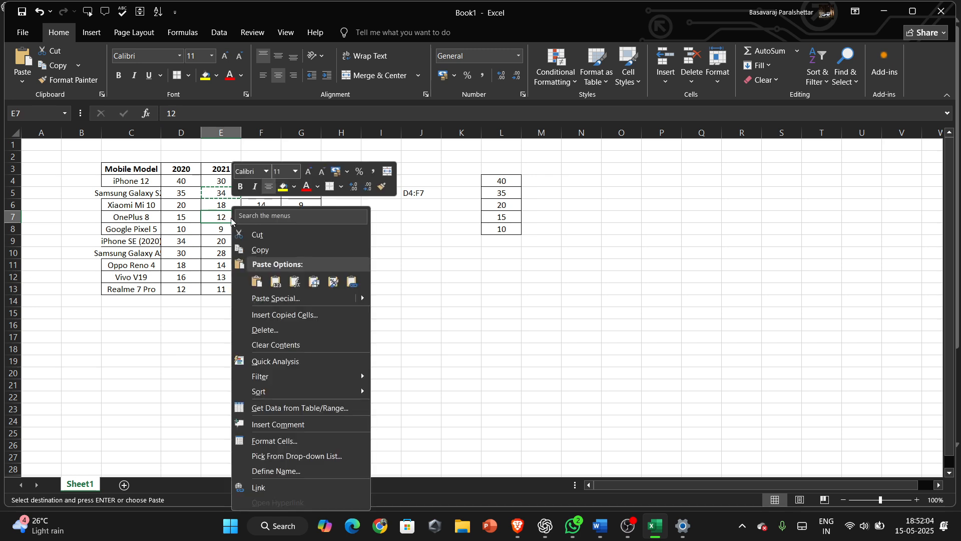
left_click(296, 172)
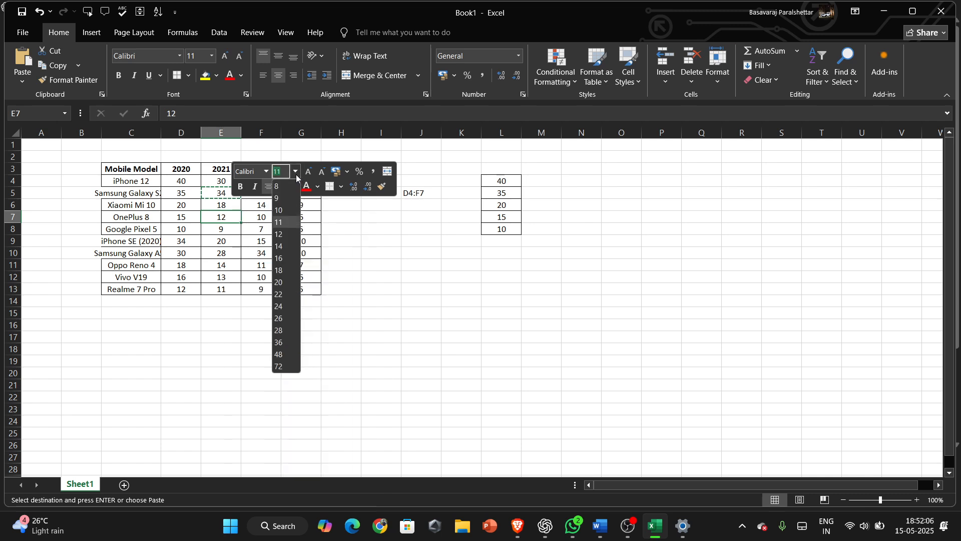
left_click(279, 235)
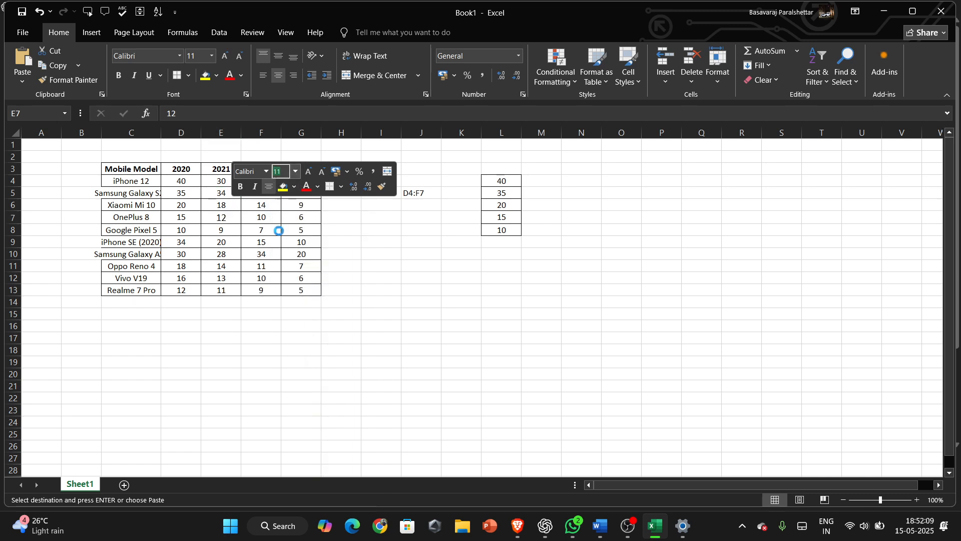
Make the value in cell E7 bold.
left_click(240, 187)
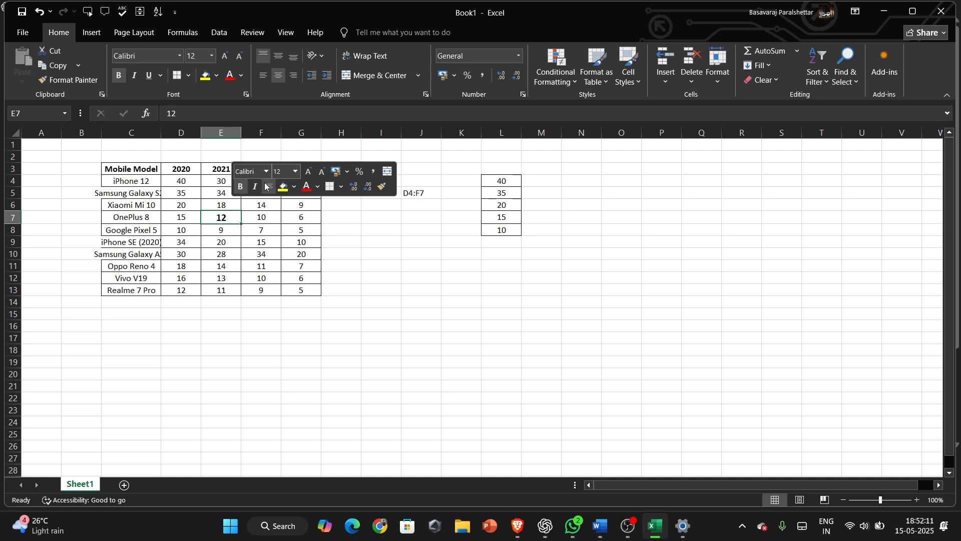
left_click(364, 266)
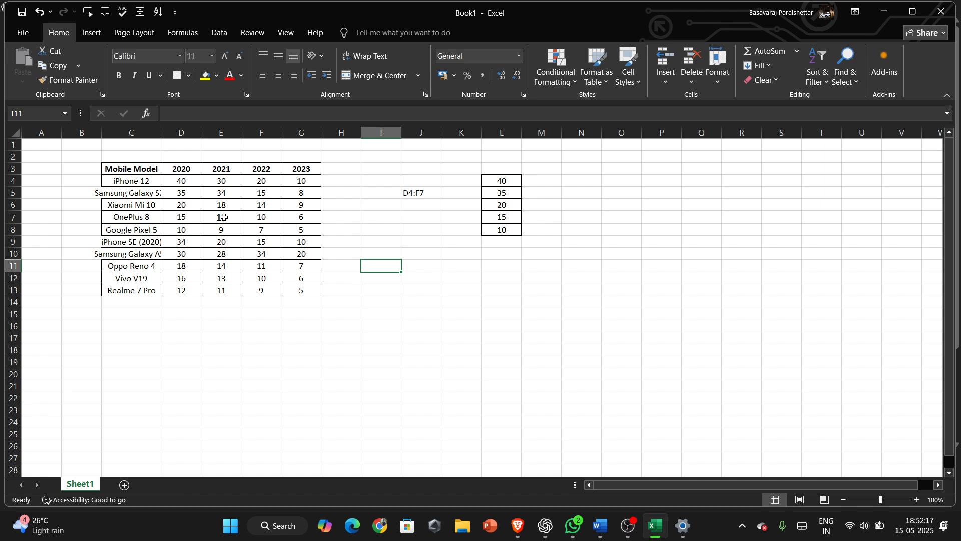
Copy cell E7's formatting with Format Painter and apply it to cell G13.
right_click(227, 220)
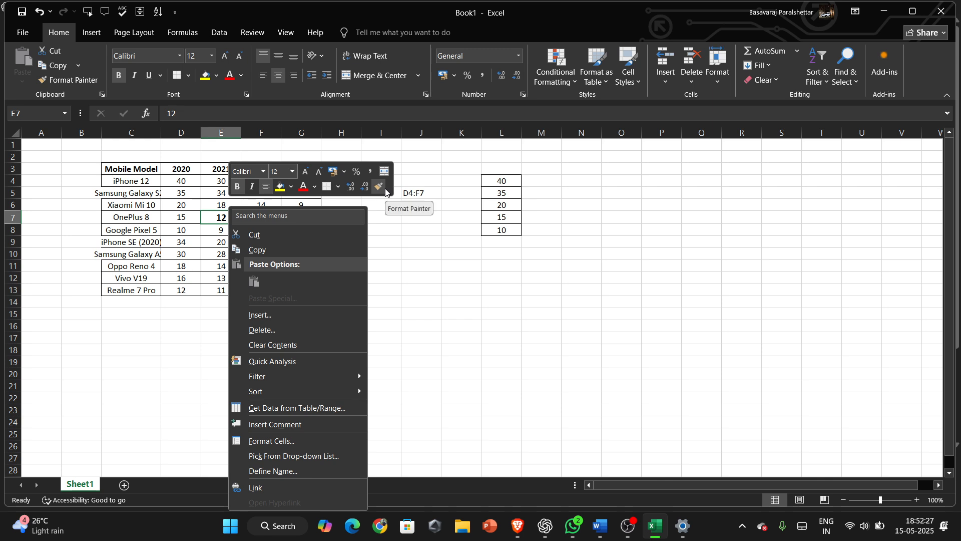
left_click(416, 315)
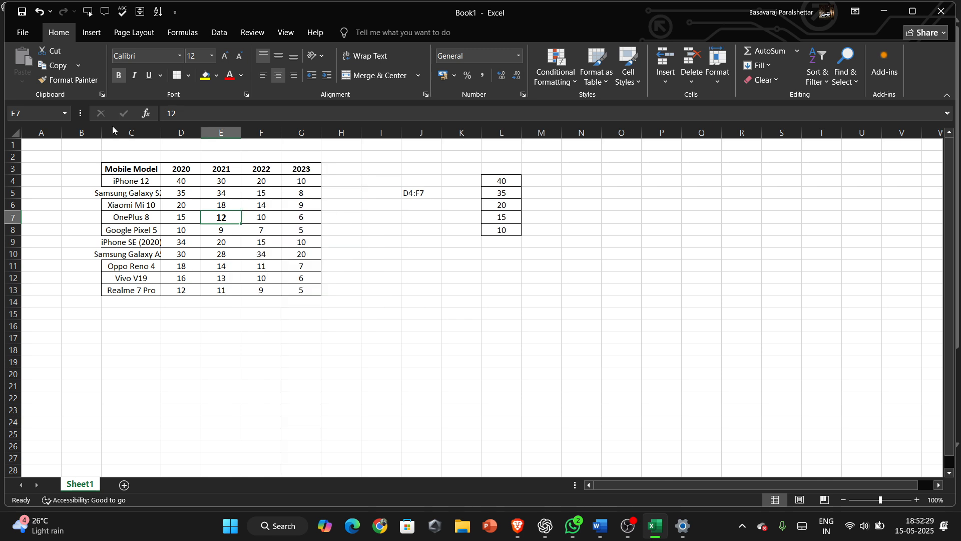
left_click(67, 80)
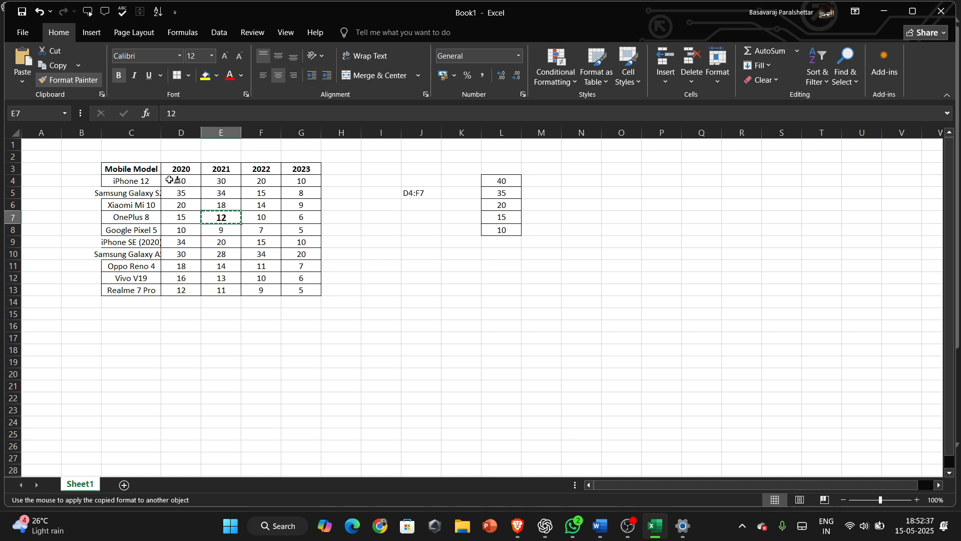
left_click(299, 291)
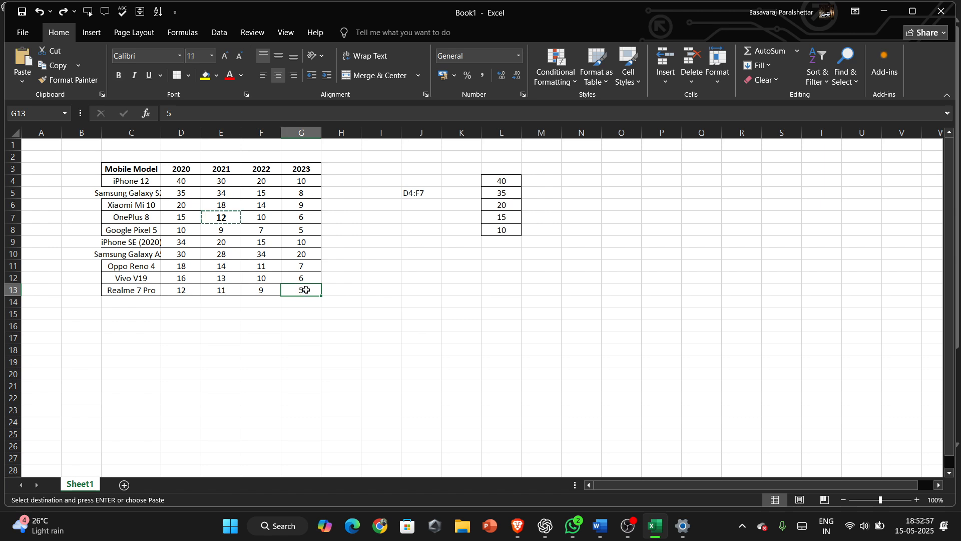
Undo the last formatting change and leave the paste mode.
key("ctrl+z")
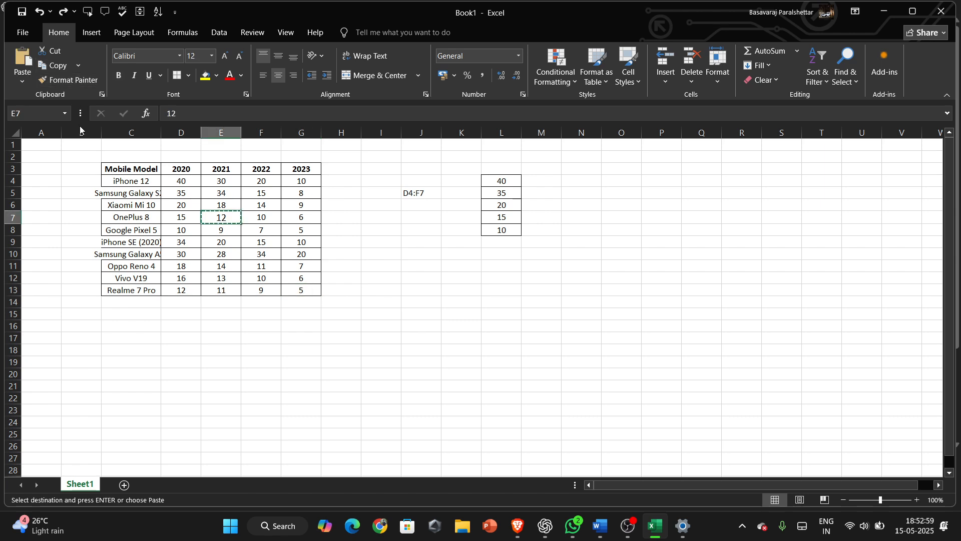
key("Return")
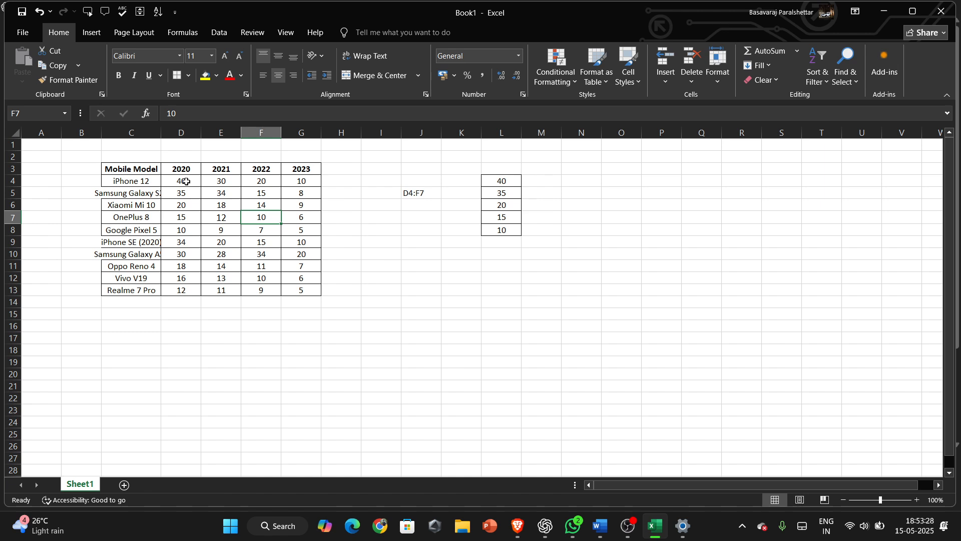
left_click(845, 82)
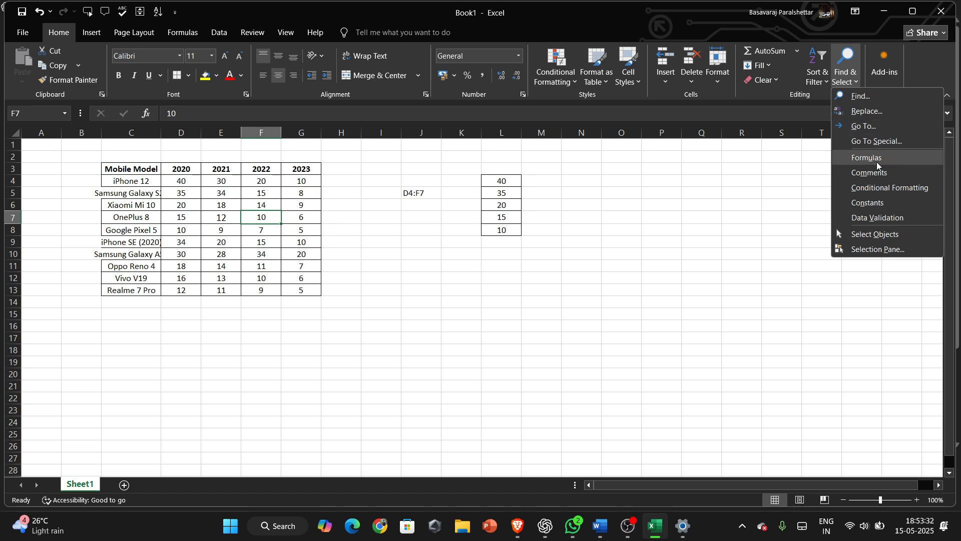
left_click(646, 253)
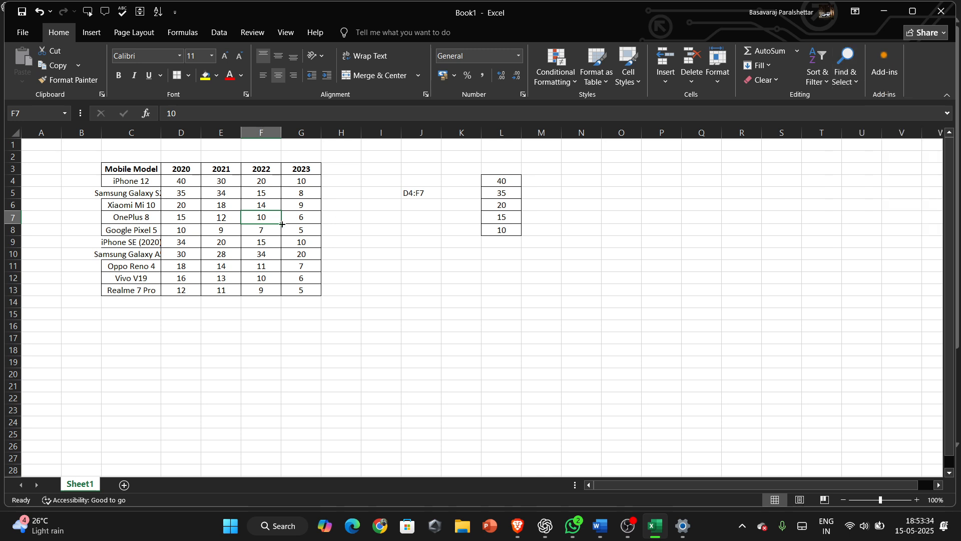
Auto-fit column C's width to fit the full model names.
left_click(265, 252)
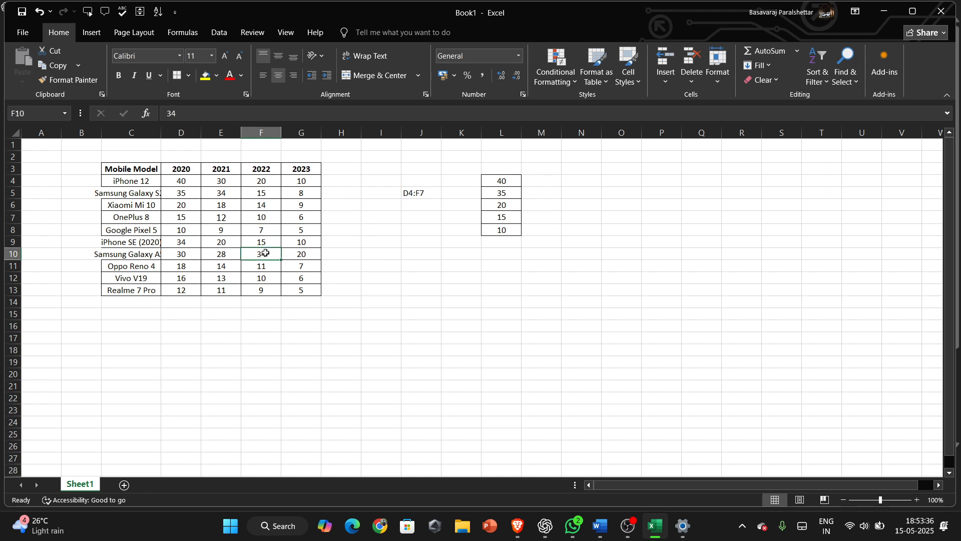
double_click(161, 131)
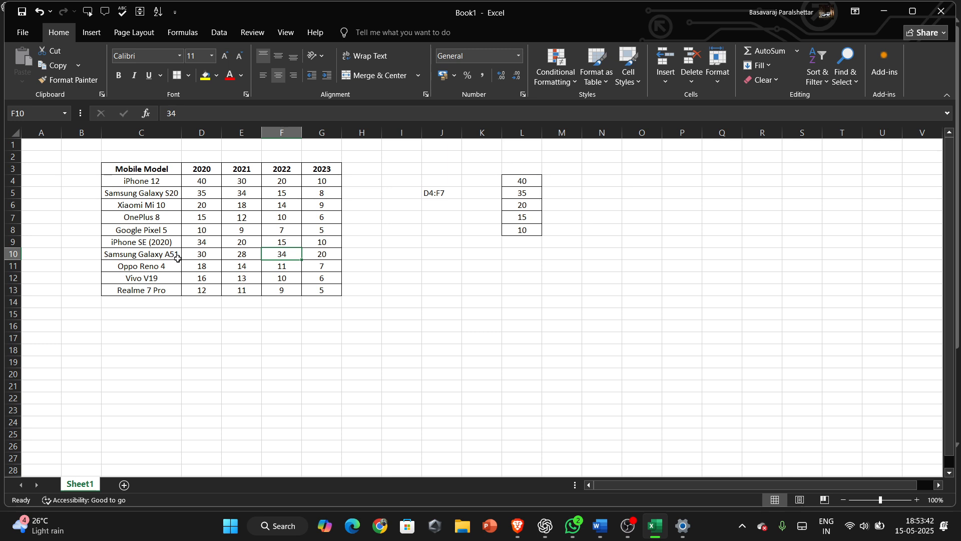
Use Find & Select to select all cells with comments on the sheet.
right_click(288, 254)
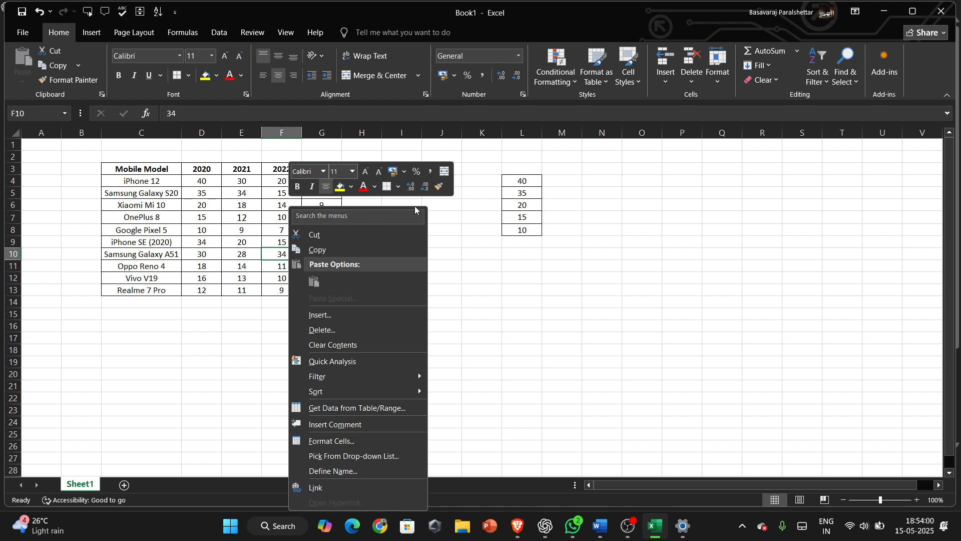
left_click(450, 268)
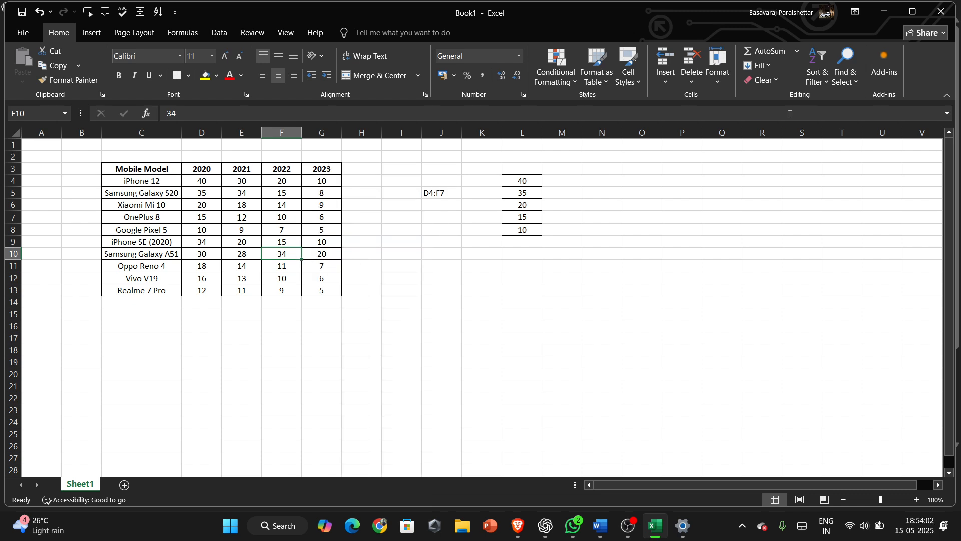
left_click(845, 84)
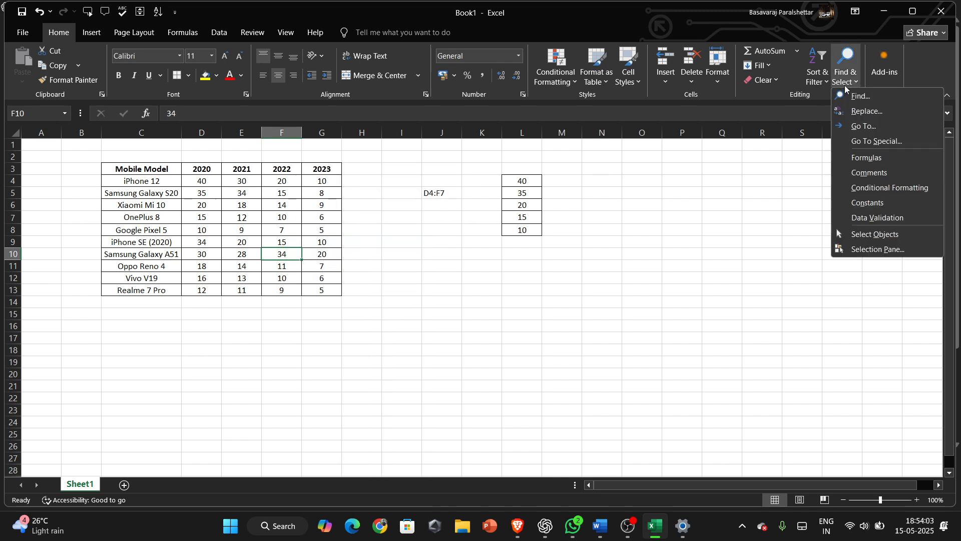
left_click(864, 173)
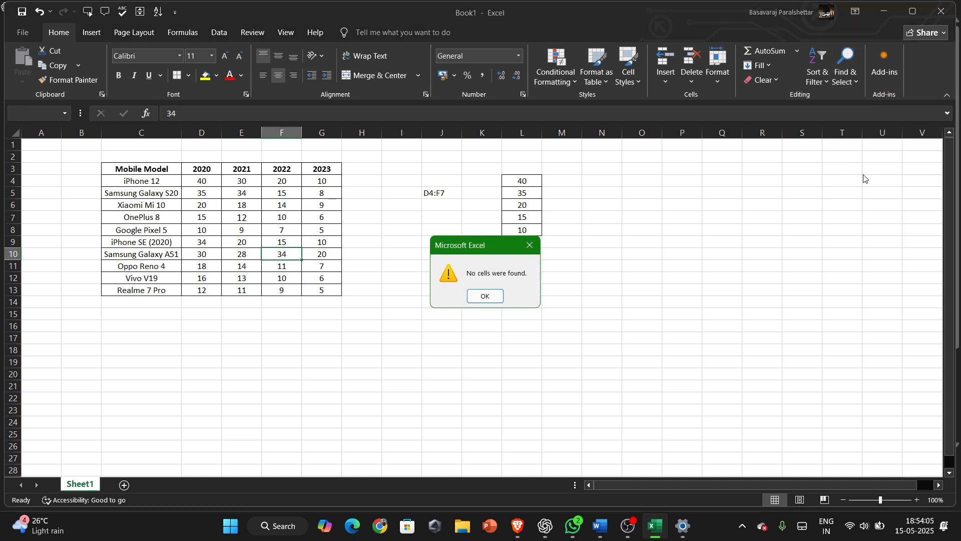
left_click(482, 296)
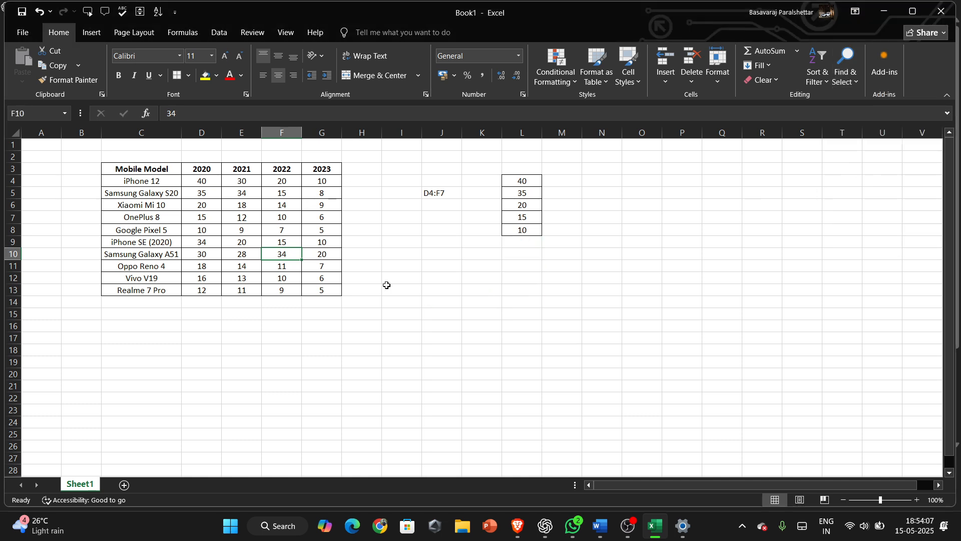
Insert a comment on cell F10 reading "highest sales".
right_click(281, 254)
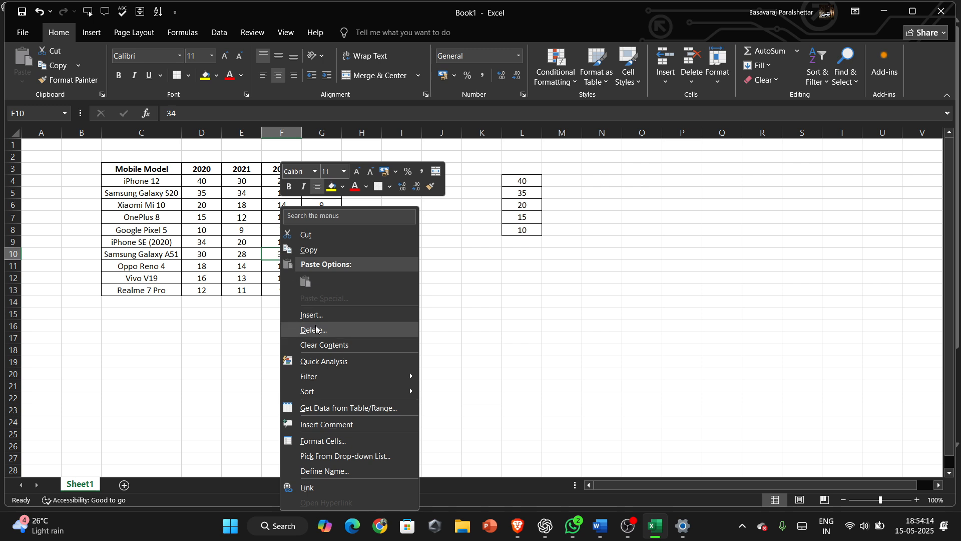
mouse_move(321, 378)
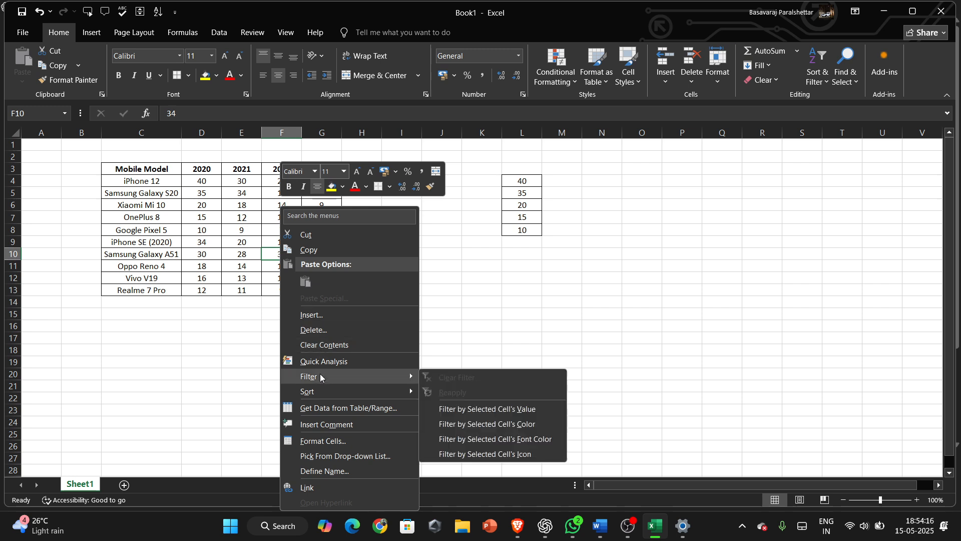
left_click(318, 425)
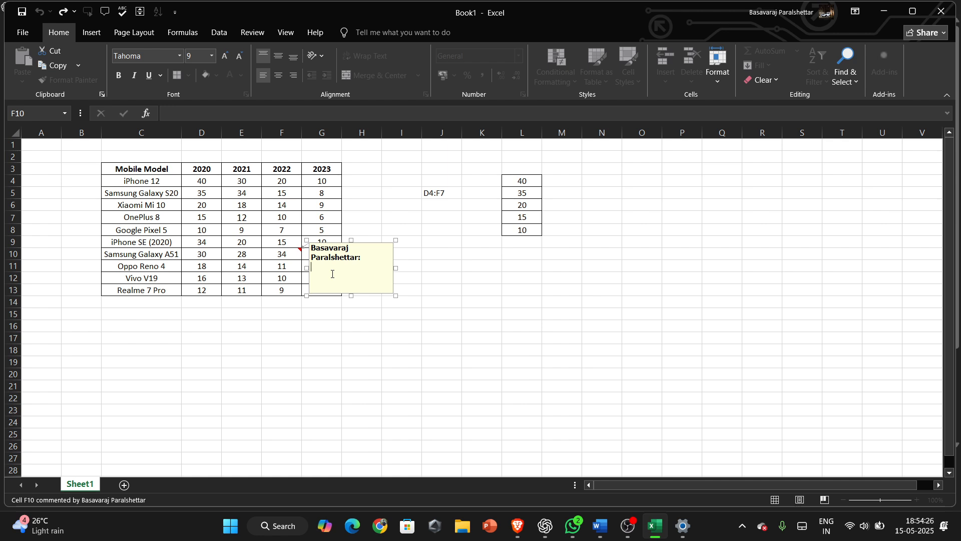
type("highest sales")
key("Return")
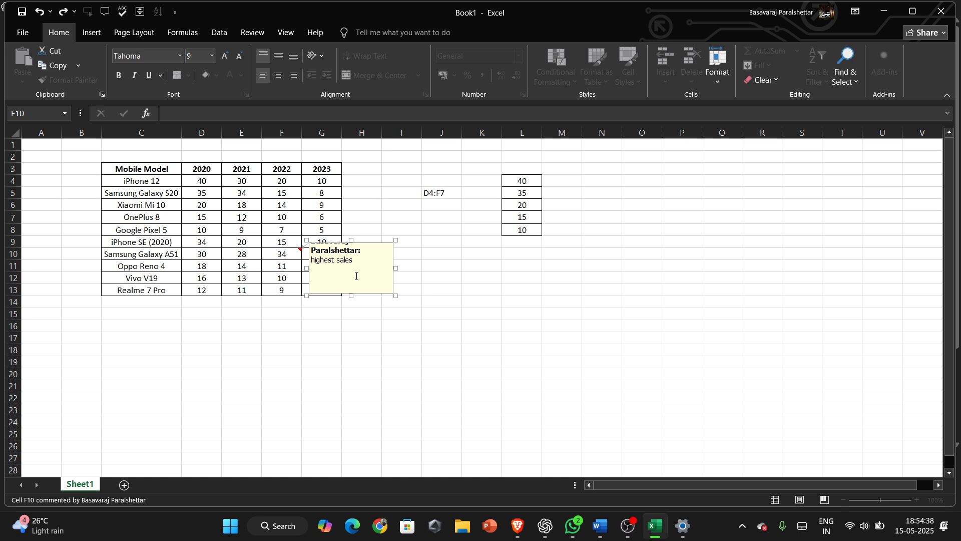
left_click(409, 277)
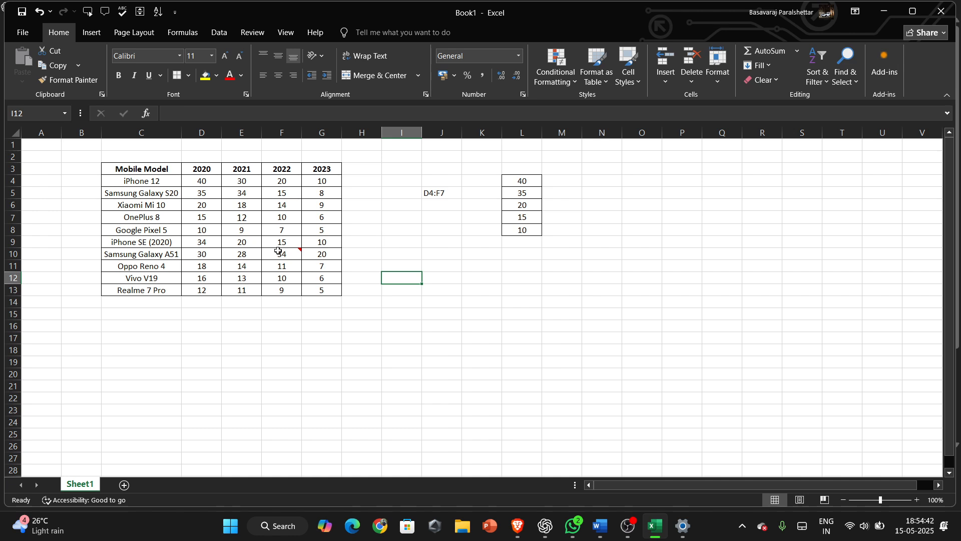
View the comment on cell F10 and its comment options.
mouse_move(280, 254)
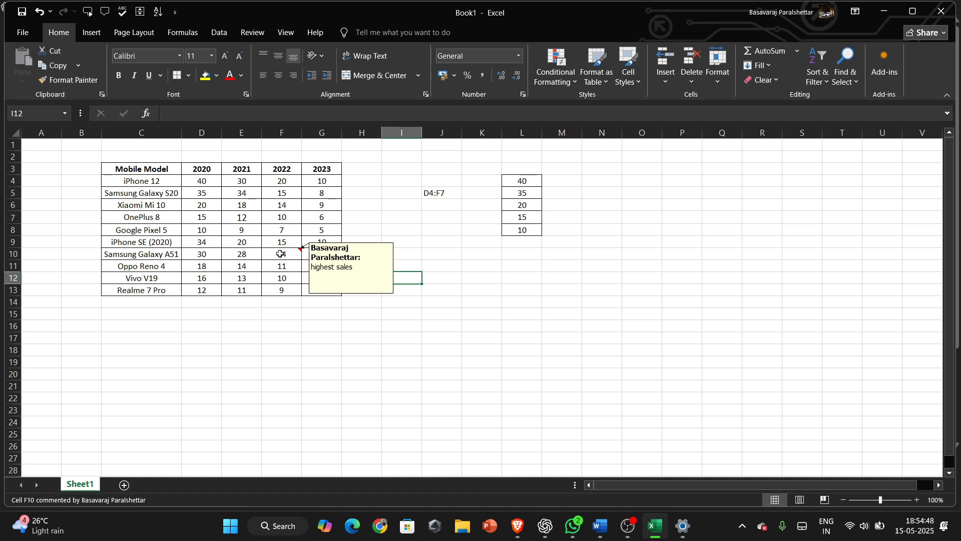
right_click(280, 254)
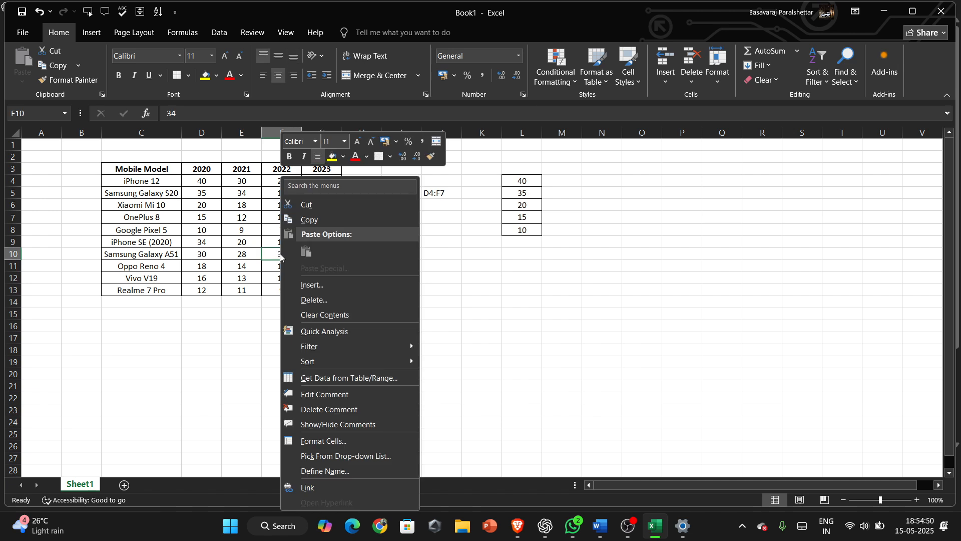
key("Escape")
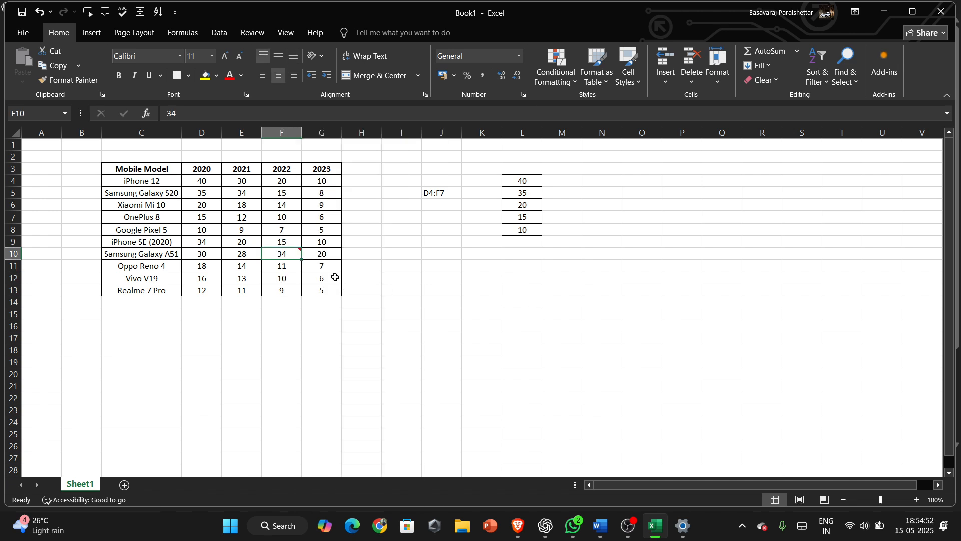
Delete the comment from cell F10.
right_click(288, 257)
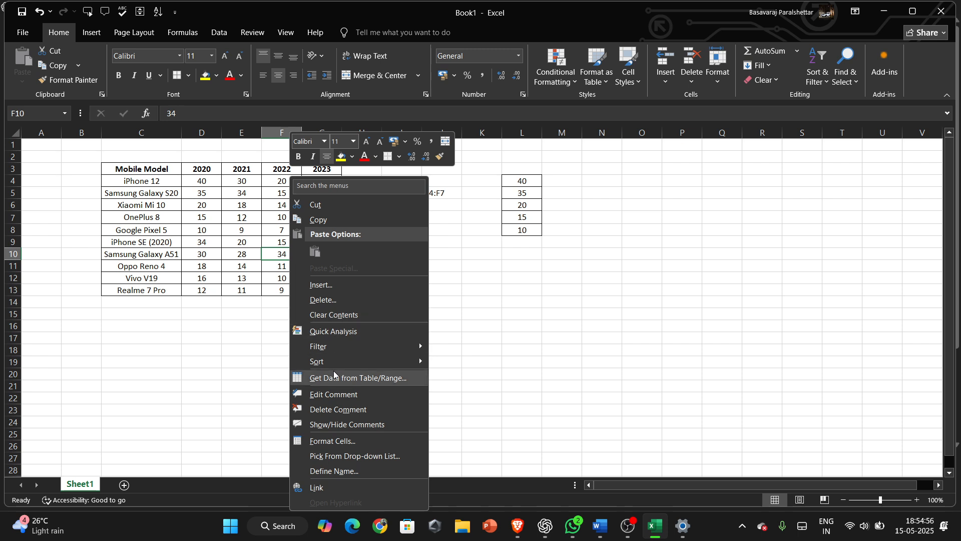
left_click(338, 408)
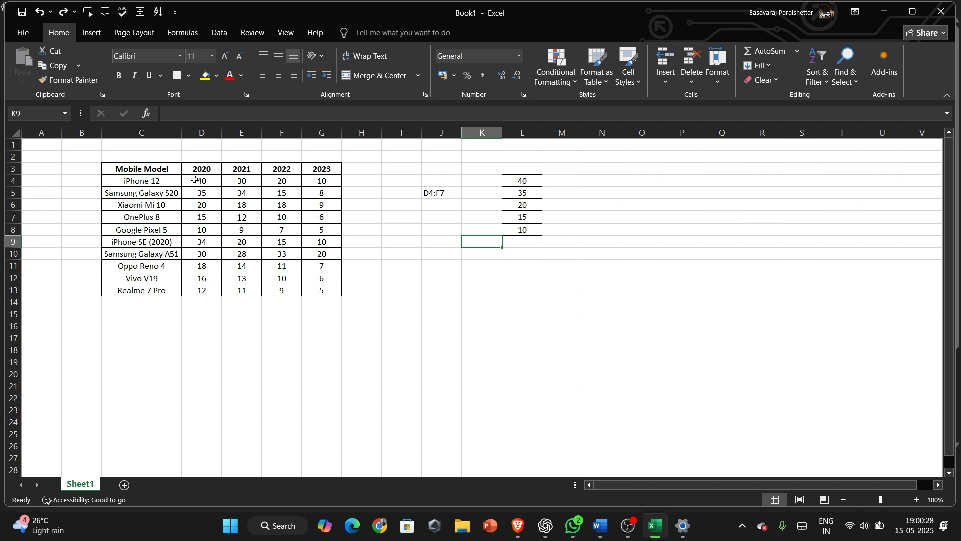
Select the sales figures D4:G13 and increase their decimal places to two.
left_click_drag(198, 181, 312, 287)
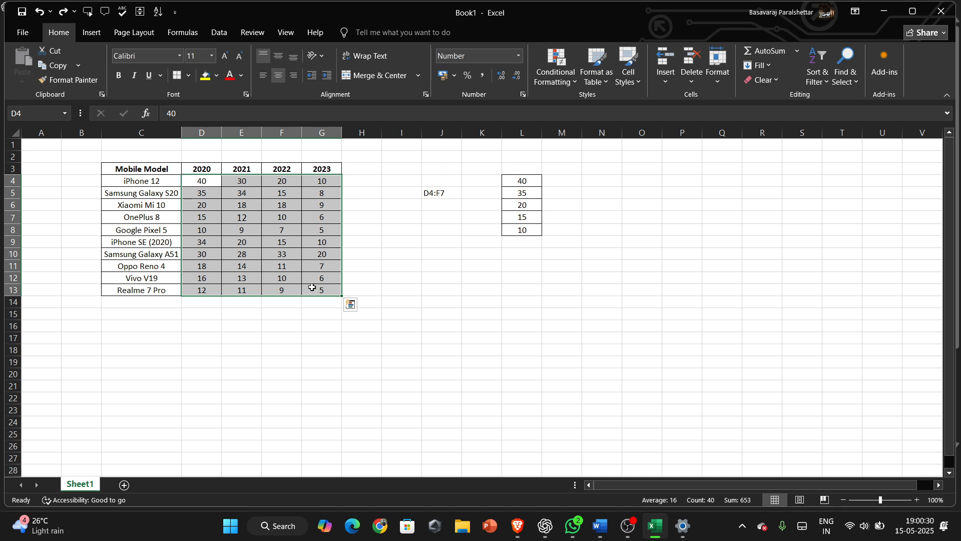
left_click(501, 76)
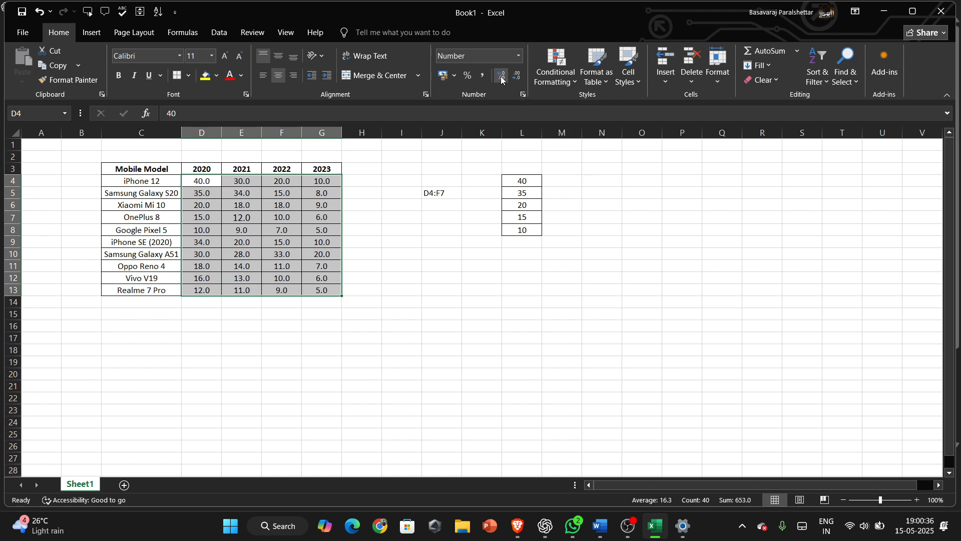
left_click(501, 76)
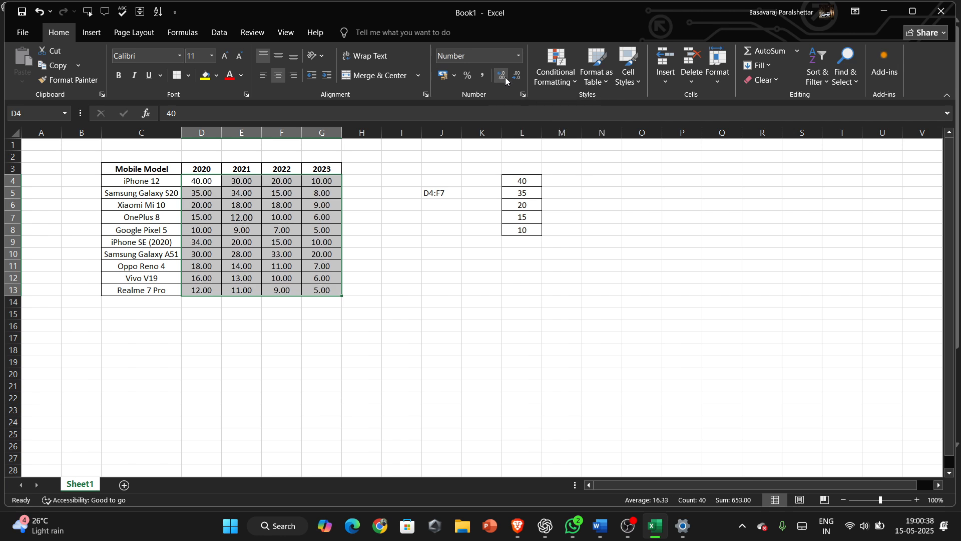
Remove the added decimal places and apply Percent Style to the selected sales figures.
left_click(517, 76)
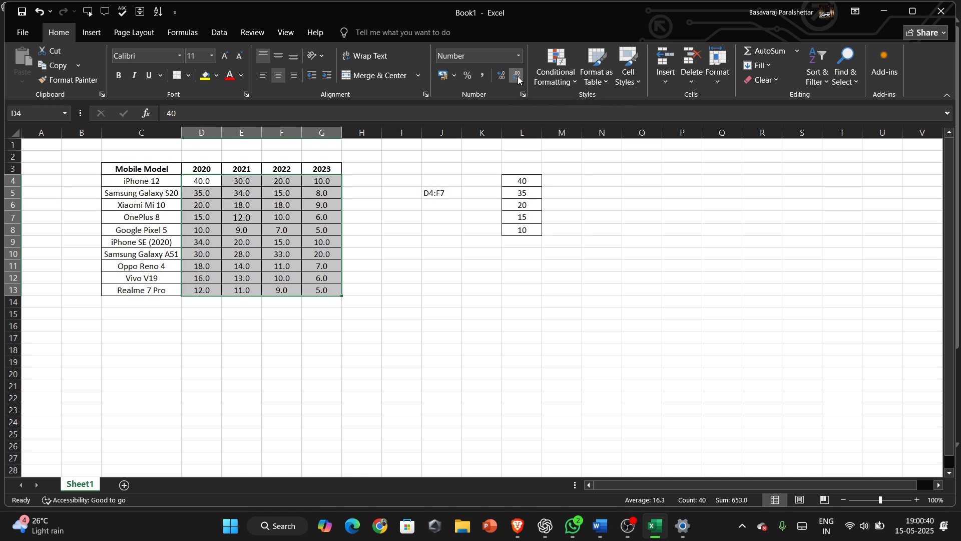
left_click(518, 78)
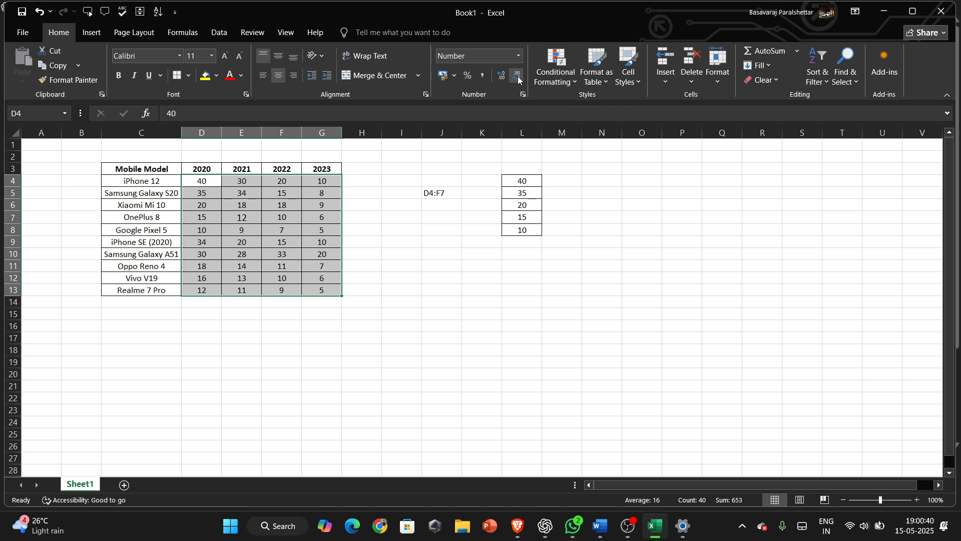
left_click(468, 75)
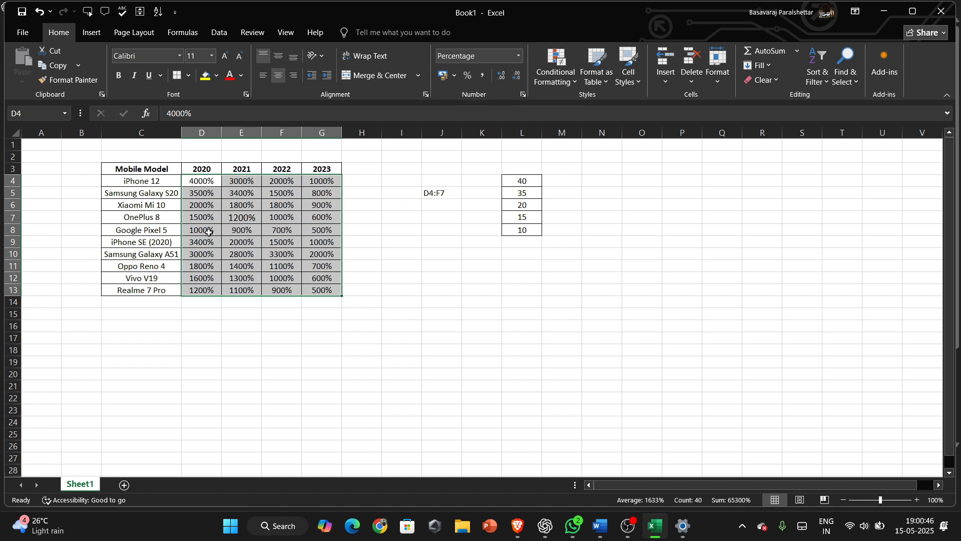